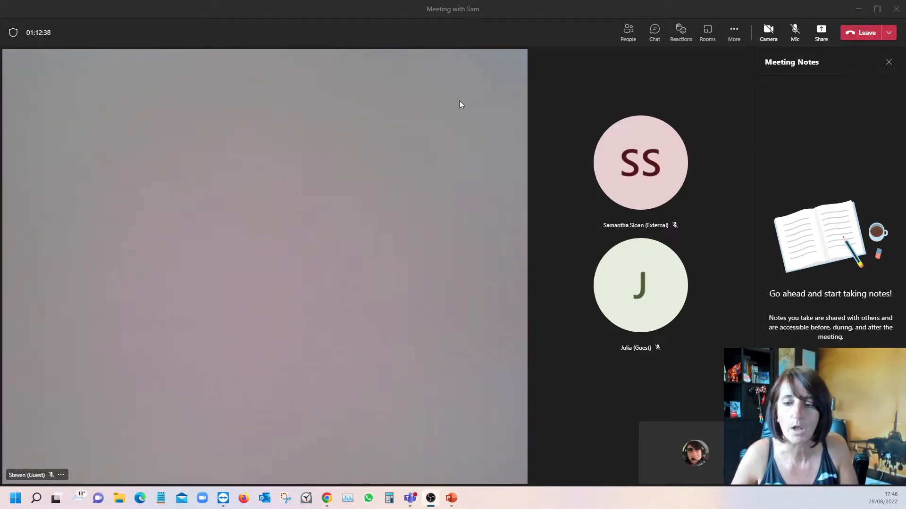
Share Microsoft Whiteboard in the meeting and create a new blank whiteboard.
{"action": "left_click", "coordinate": [823, 37]}
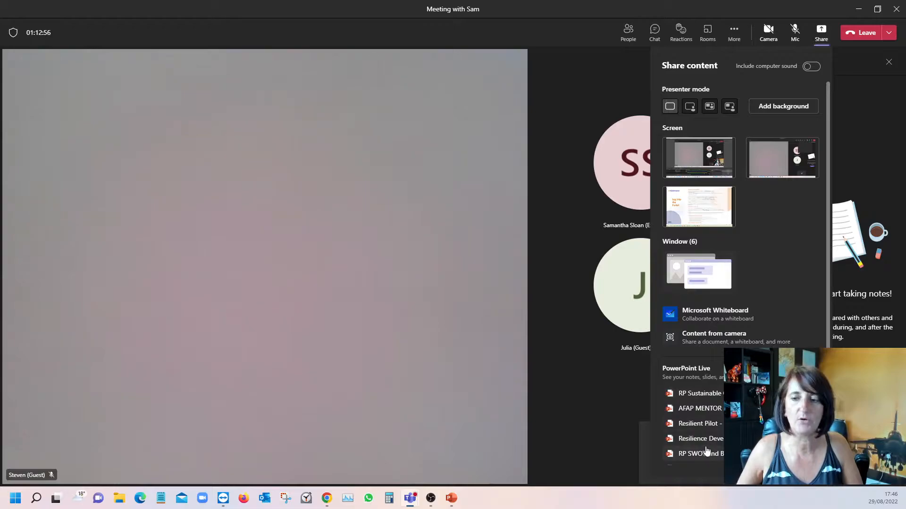
{"action": "scroll", "coordinate": [706, 452], "scroll_direction": "down", "scroll_amount": 3}
{"action": "scroll", "coordinate": [708, 438], "scroll_direction": "up", "scroll_amount": 3}
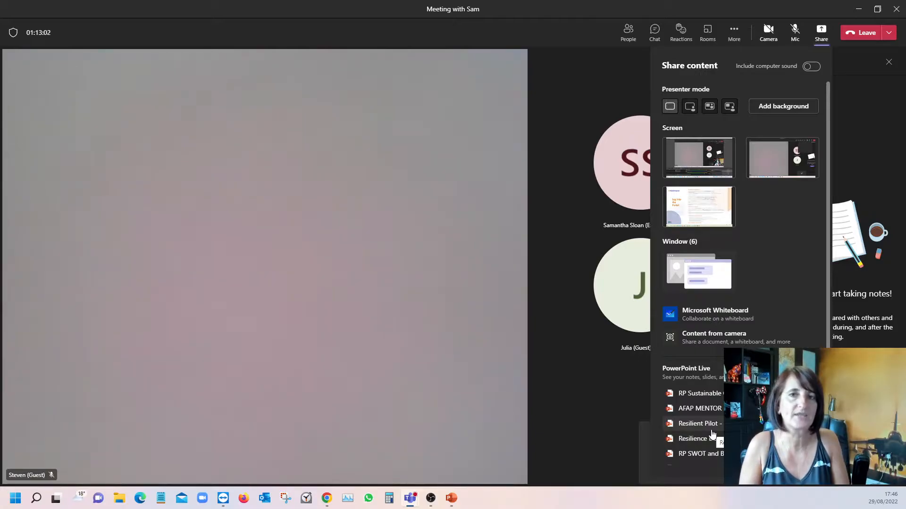
{"action": "left_click", "coordinate": [739, 315]}
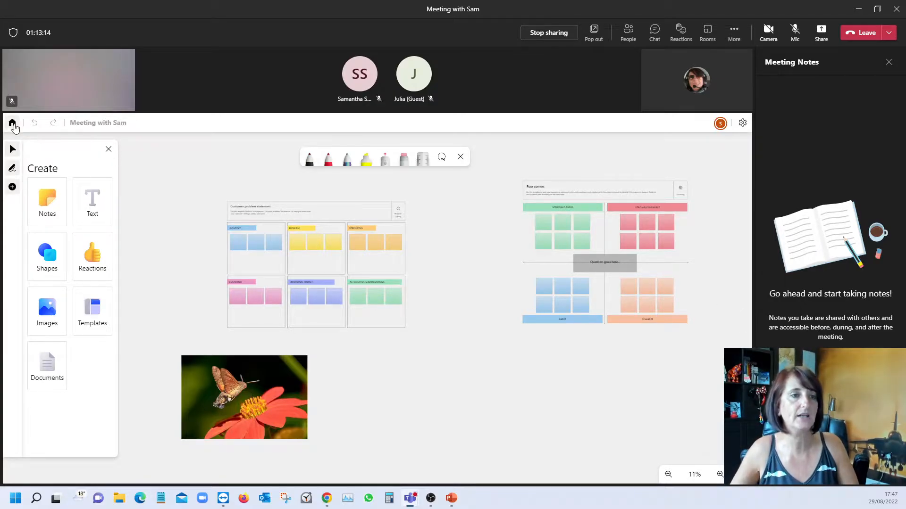
{"action": "left_click", "coordinate": [13, 124]}
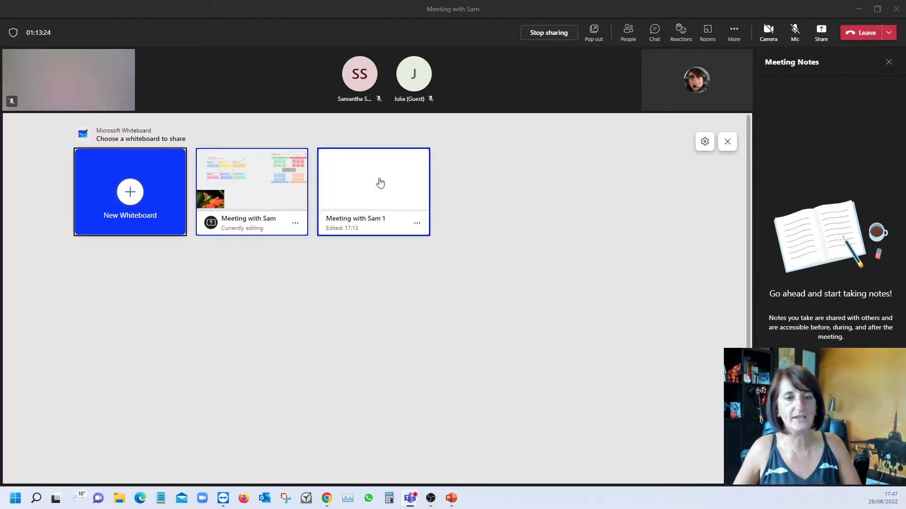
{"action": "left_click", "coordinate": [125, 188]}
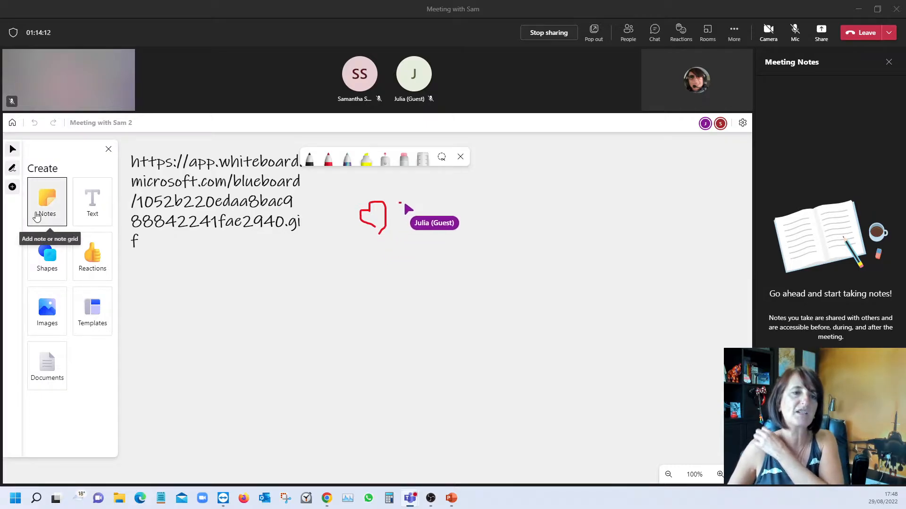
Add a soft orange note reading "type" in the empty area beside the drawings and shrink it to about half its width.
{"action": "left_click", "coordinate": [36, 216]}
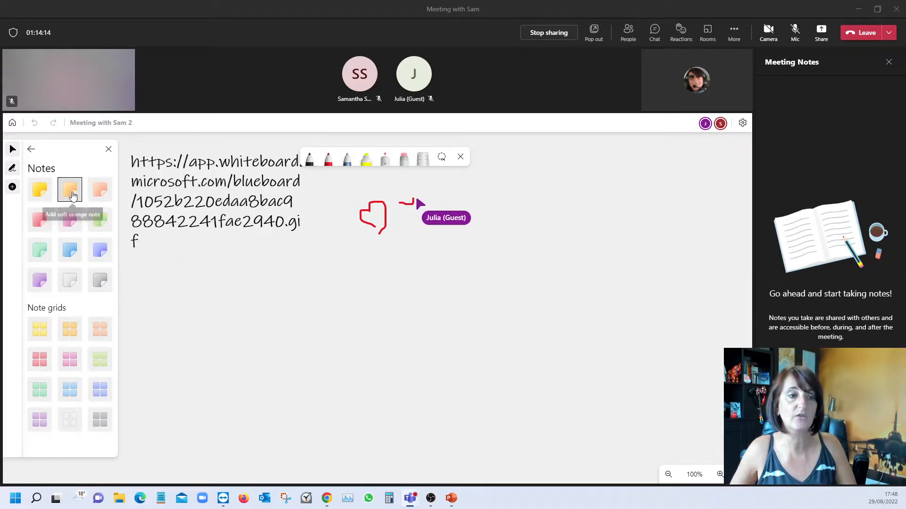
{"action": "left_click_drag", "start_coordinate": [70, 195], "coordinate": [637, 297]}
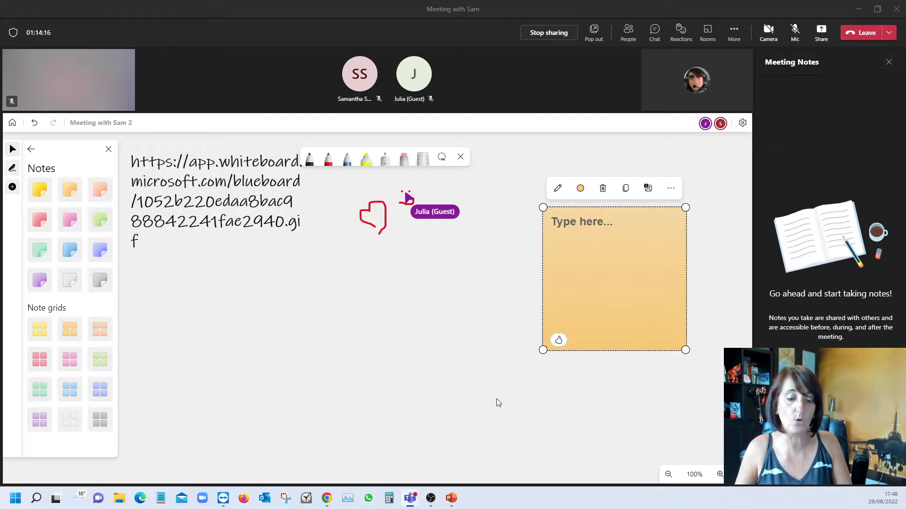
{"action": "left_click", "coordinate": [585, 224]}
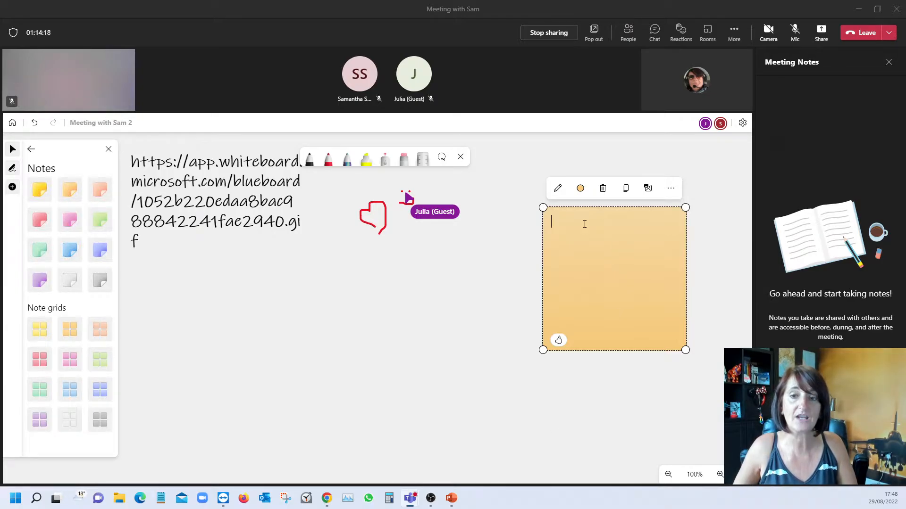
{"action": "type", "text": "type"}
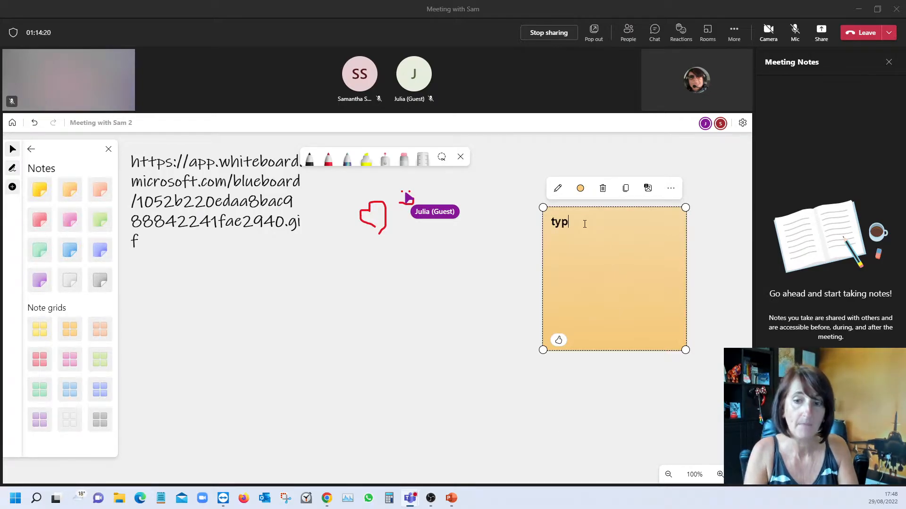
{"action": "left_click", "coordinate": [579, 402]}
{"action": "left_click", "coordinate": [621, 283]}
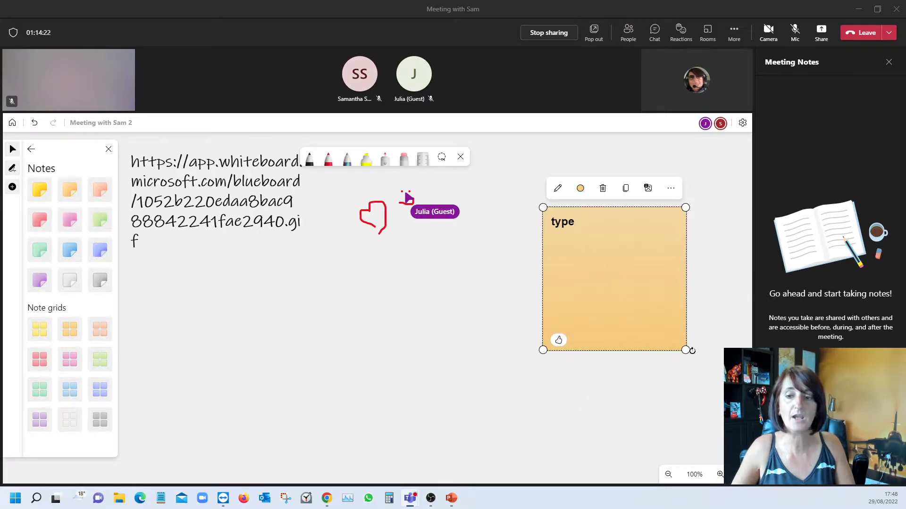
{"action": "left_click_drag", "start_coordinate": [686, 352], "coordinate": [620, 233]}
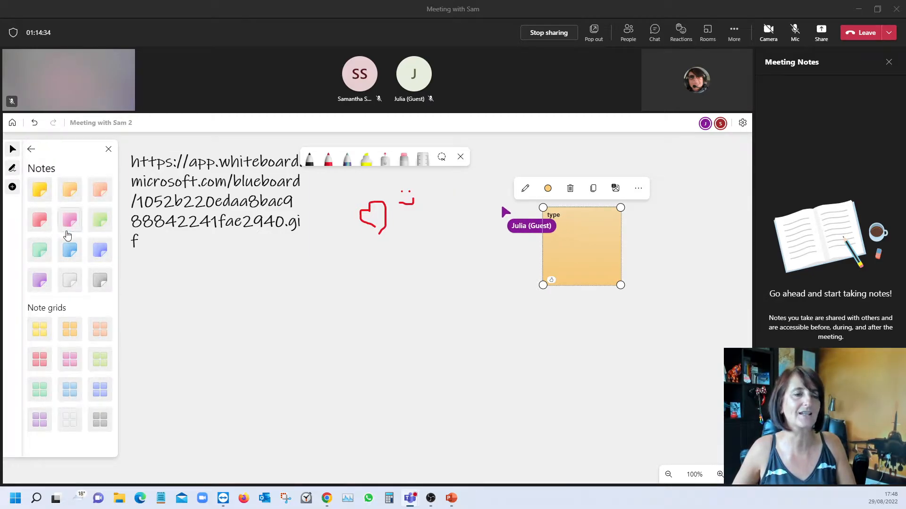
Add a text box reading "text" in the empty area below the drawings and view its additional options.
{"action": "left_click", "coordinate": [30, 152]}
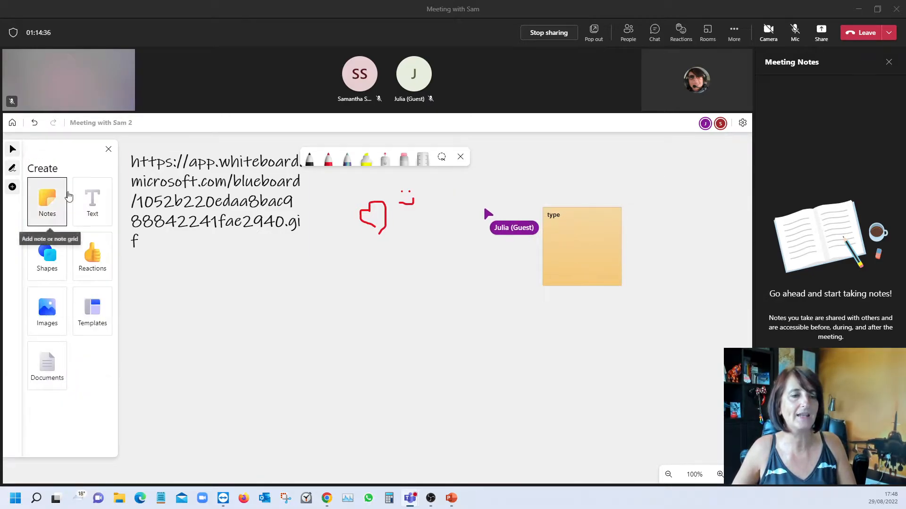
{"action": "left_click", "coordinate": [93, 202]}
{"action": "left_click", "coordinate": [334, 380]}
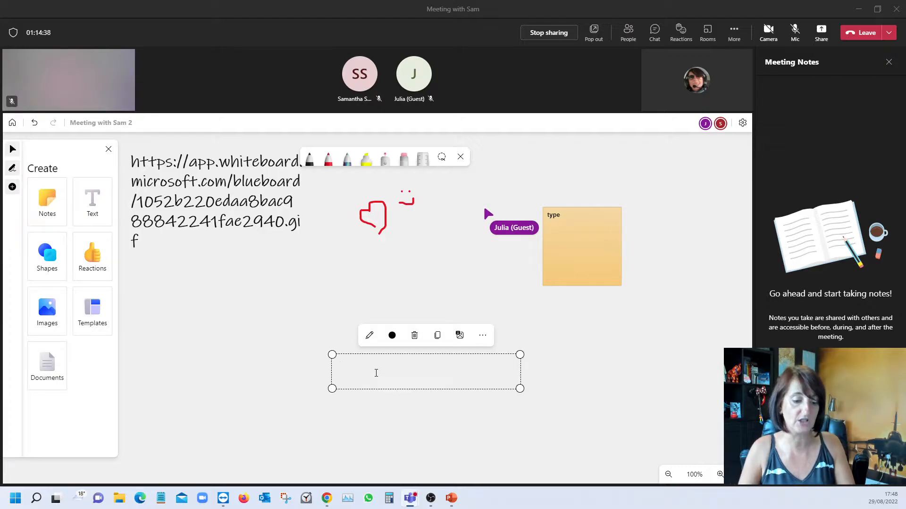
{"action": "type", "text": "text"}
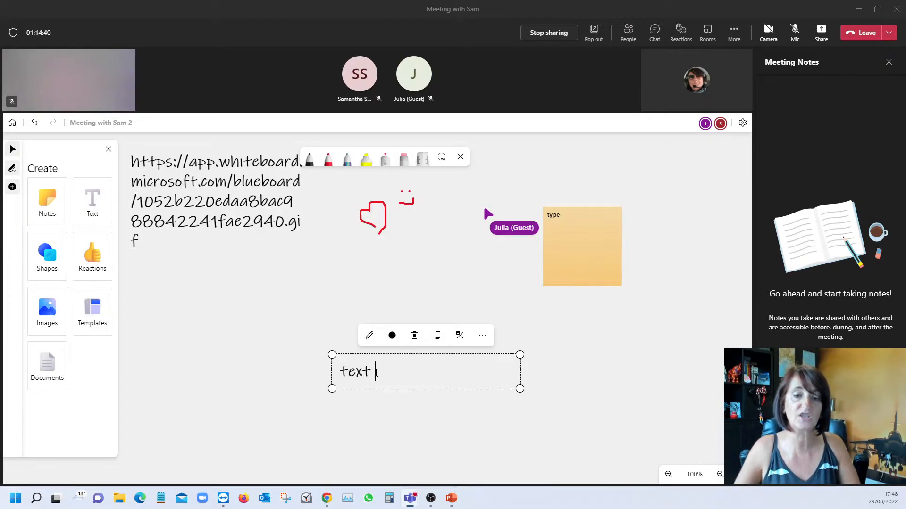
{"action": "left_click", "coordinate": [481, 335]}
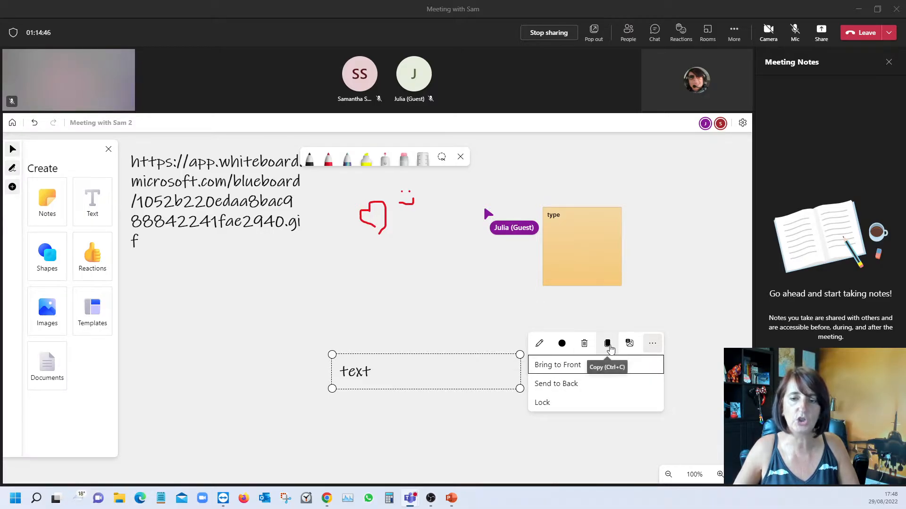
{"action": "left_click", "coordinate": [411, 319]}
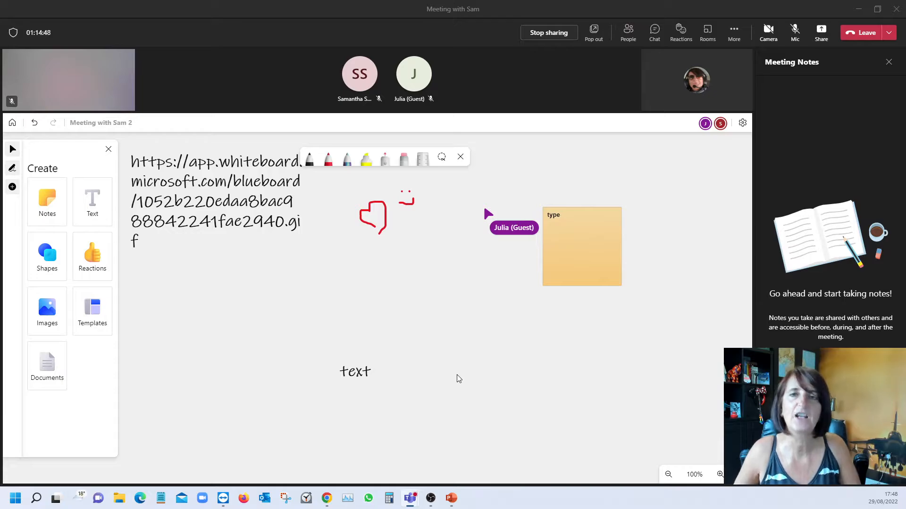
Insert a block arrow shape below the web address text, shrink it slightly and move it clear of the text.
{"action": "left_click", "coordinate": [47, 257]}
{"action": "left_click", "coordinate": [70, 220]}
{"action": "left_click", "coordinate": [192, 282]}
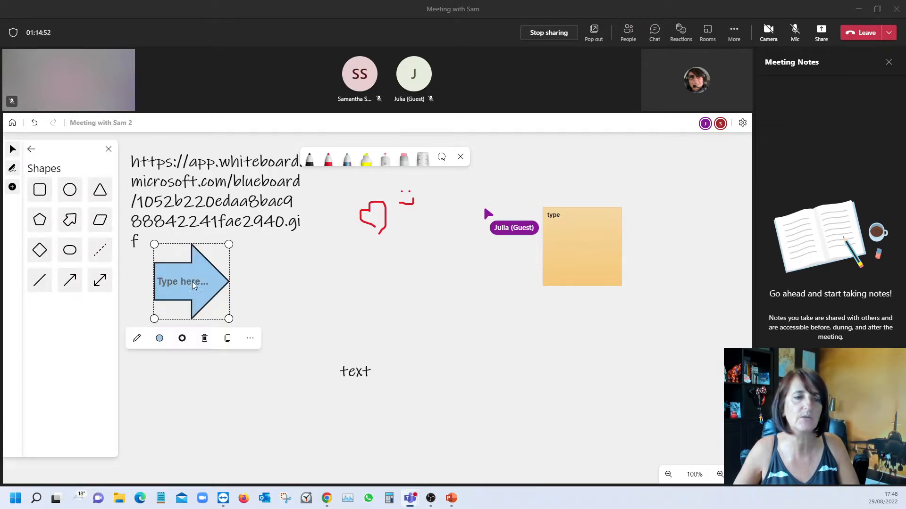
{"action": "left_click_drag", "start_coordinate": [230, 241], "coordinate": [238, 304]}
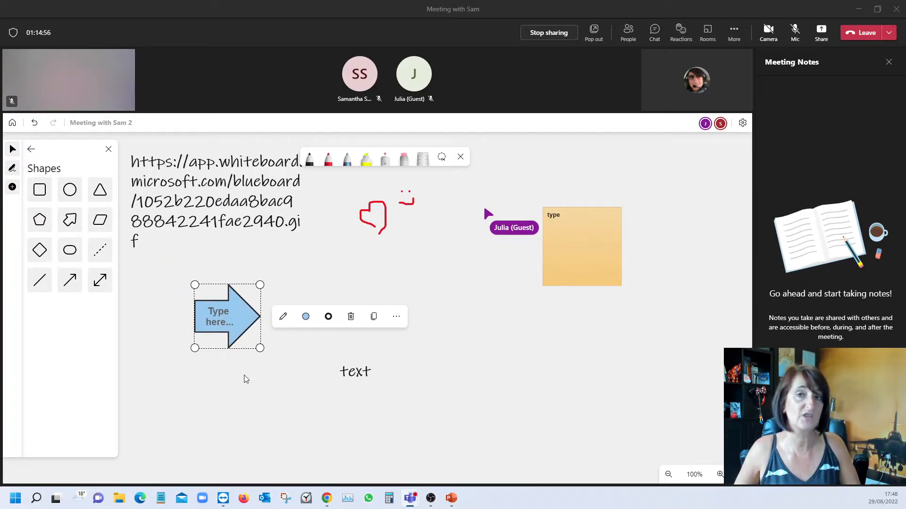
Insert the picture of the moth on a red flower, shrink it and place it below the orange note.
{"action": "left_click", "coordinate": [32, 149]}
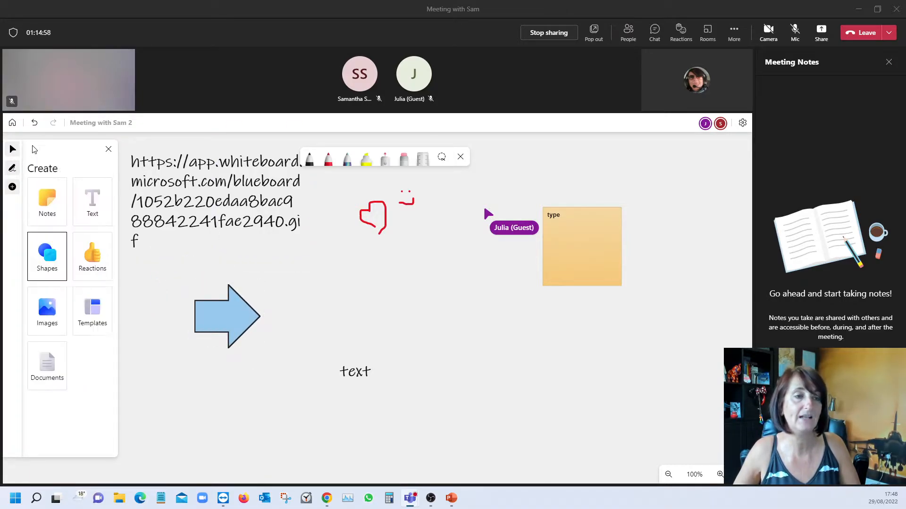
{"action": "left_click", "coordinate": [56, 312]}
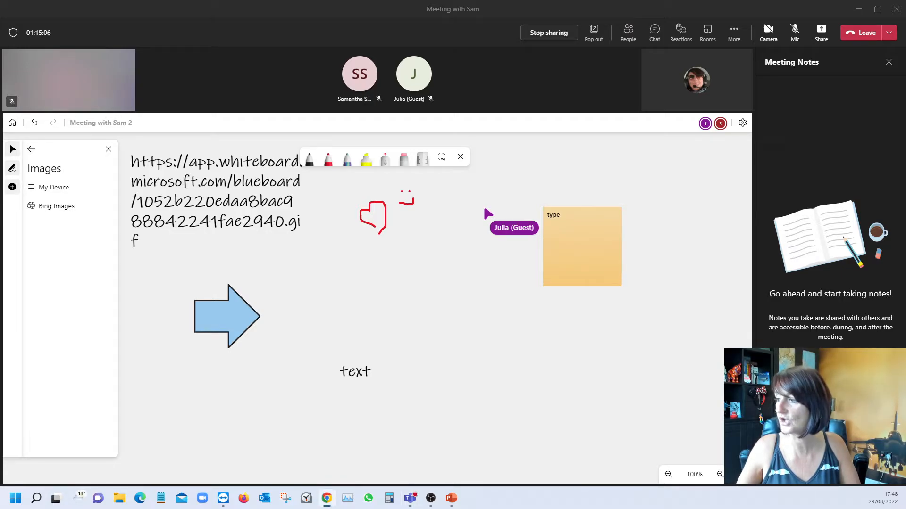
{"action": "left_click", "coordinate": [416, 334]}
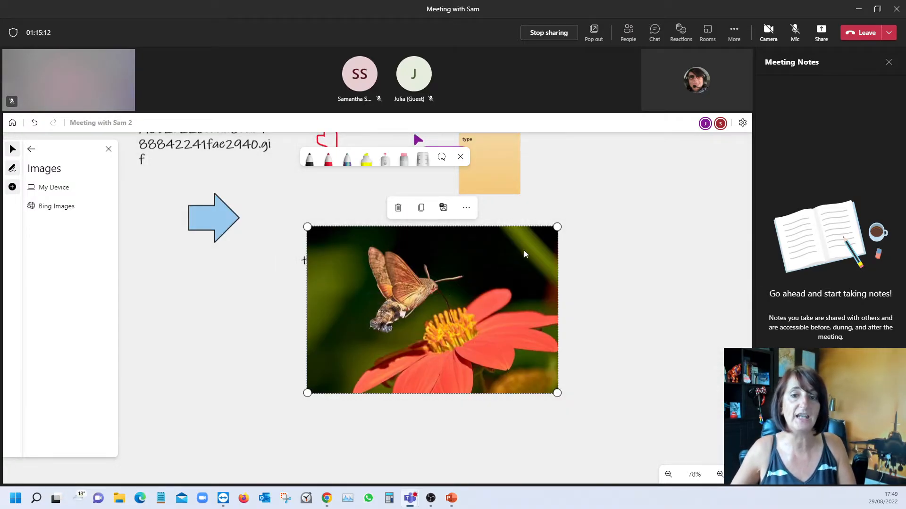
{"action": "left_click_drag", "start_coordinate": [557, 227], "coordinate": [467, 287]}
{"action": "left_click_drag", "start_coordinate": [415, 328], "coordinate": [544, 281]}
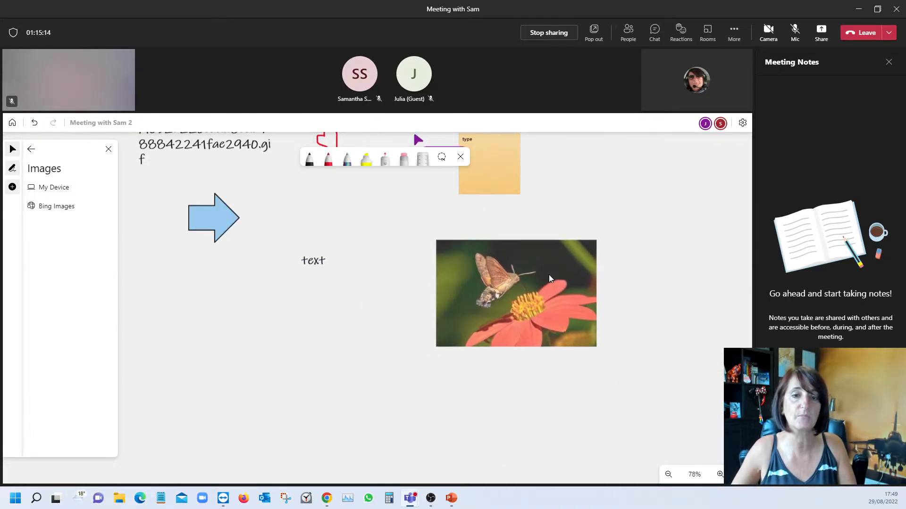
{"action": "left_click_drag", "start_coordinate": [380, 307], "coordinate": [396, 340]}
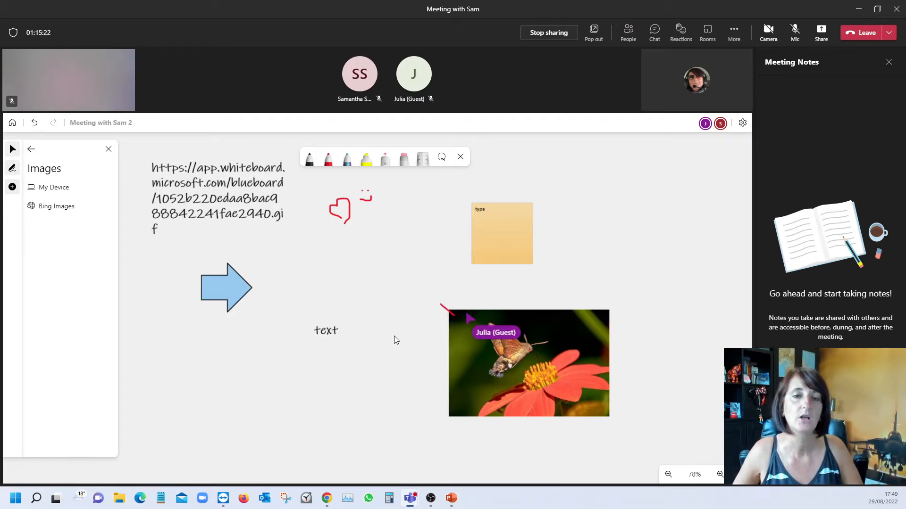
Insert the Four corners template from the Learning category and reduce its size on the board.
{"action": "left_click", "coordinate": [32, 149]}
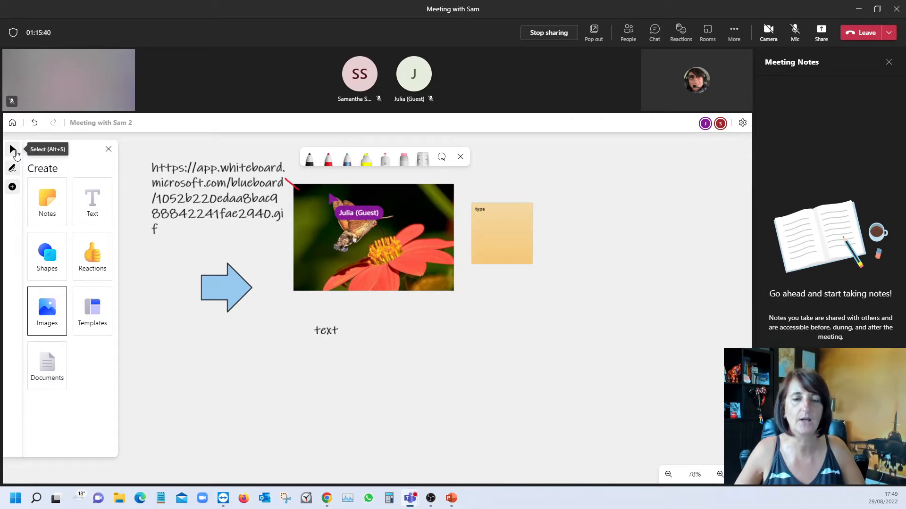
{"action": "left_click", "coordinate": [93, 310]}
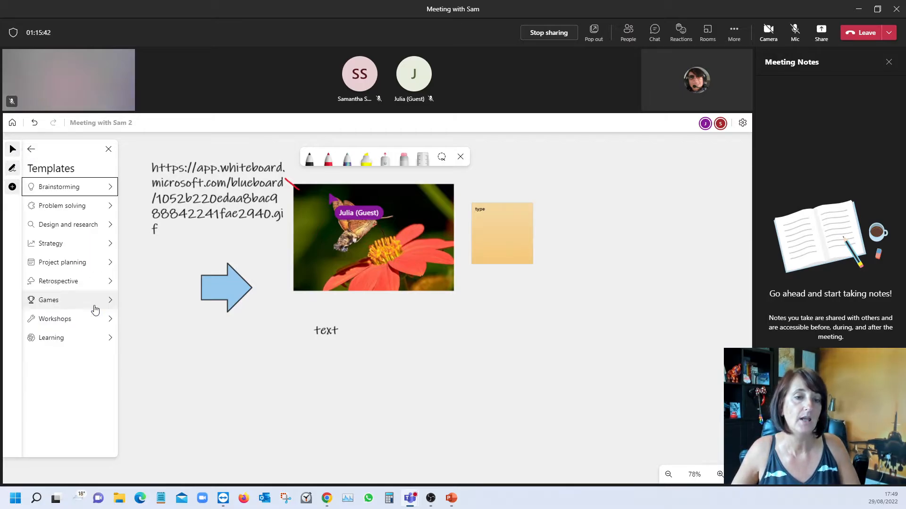
{"action": "left_click", "coordinate": [76, 340]}
{"action": "scroll", "coordinate": [81, 368], "scroll_direction": "down", "scroll_amount": 6}
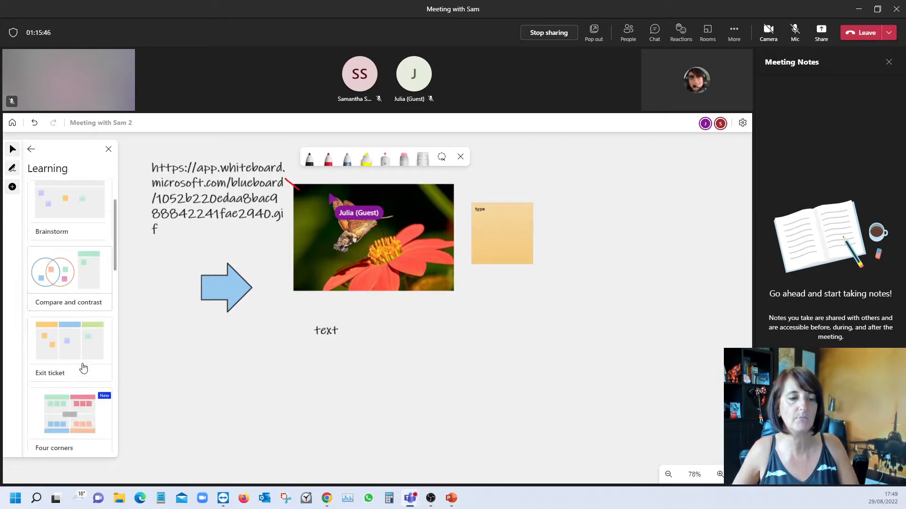
{"action": "left_click", "coordinate": [73, 212]}
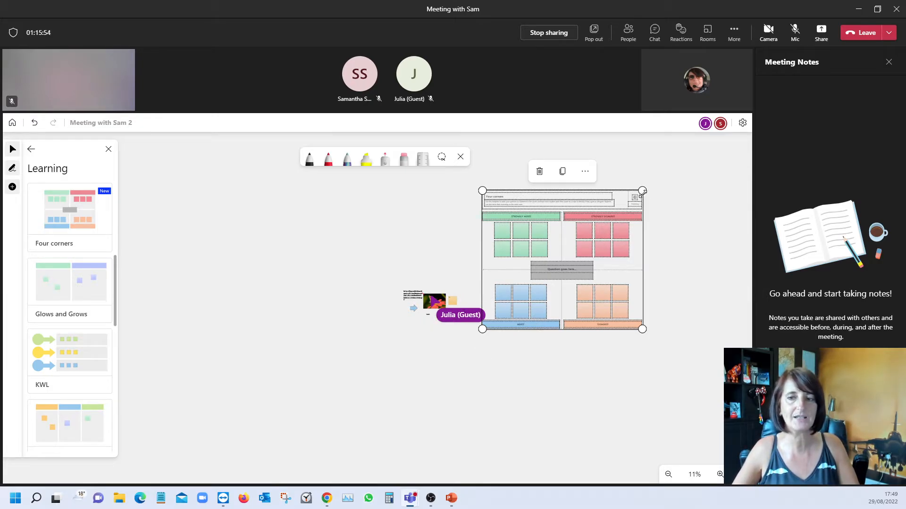
{"action": "left_click_drag", "start_coordinate": [642, 191], "coordinate": [613, 240]}
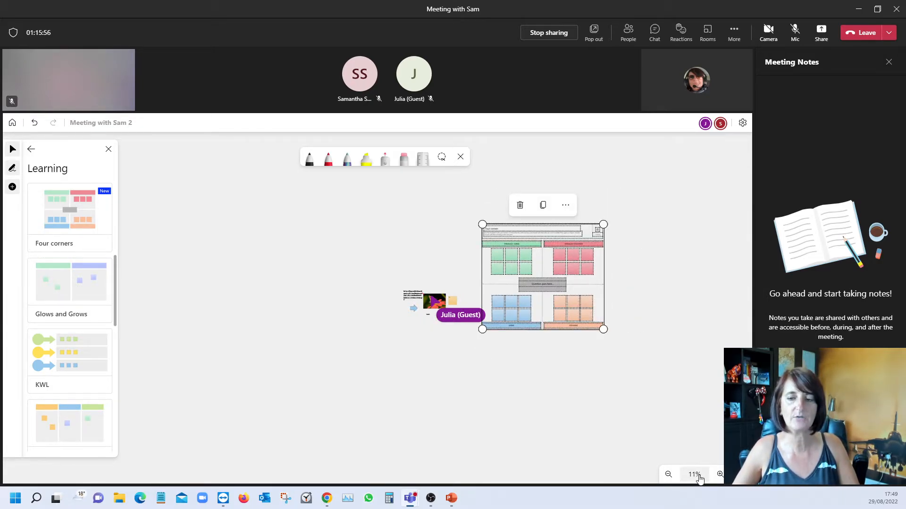
Examine the Four corners template up close, including its coloured note groups, agree and disagree labels and central question box.
{"action": "scroll", "coordinate": [521, 286], "scroll_direction": "up", "scroll_amount": 5}
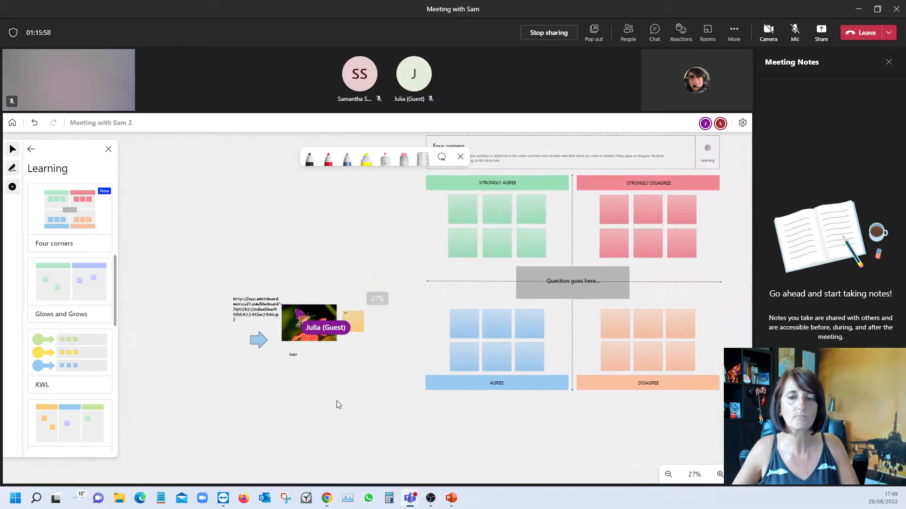
{"action": "left_click_drag", "start_coordinate": [336, 401], "coordinate": [318, 404]}
{"action": "scroll", "coordinate": [443, 403], "scroll_direction": "up", "scroll_amount": 4}
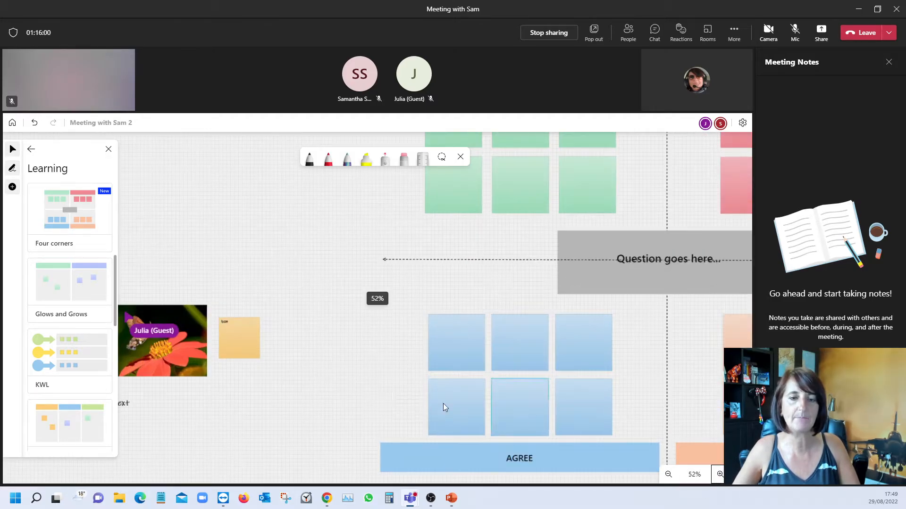
{"action": "left_click", "coordinate": [630, 280]}
{"action": "left_click", "coordinate": [497, 395]}
{"action": "left_click", "coordinate": [502, 323]}
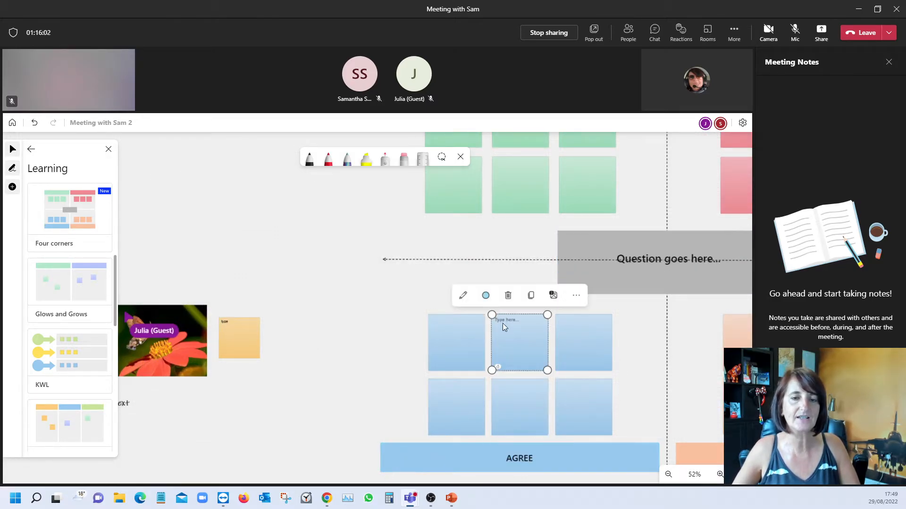
{"action": "scroll", "coordinate": [254, 294], "scroll_direction": "down", "scroll_amount": 2}
{"action": "scroll", "coordinate": [253, 294], "scroll_direction": "down", "scroll_amount": 1}
{"action": "left_click", "coordinate": [393, 422]}
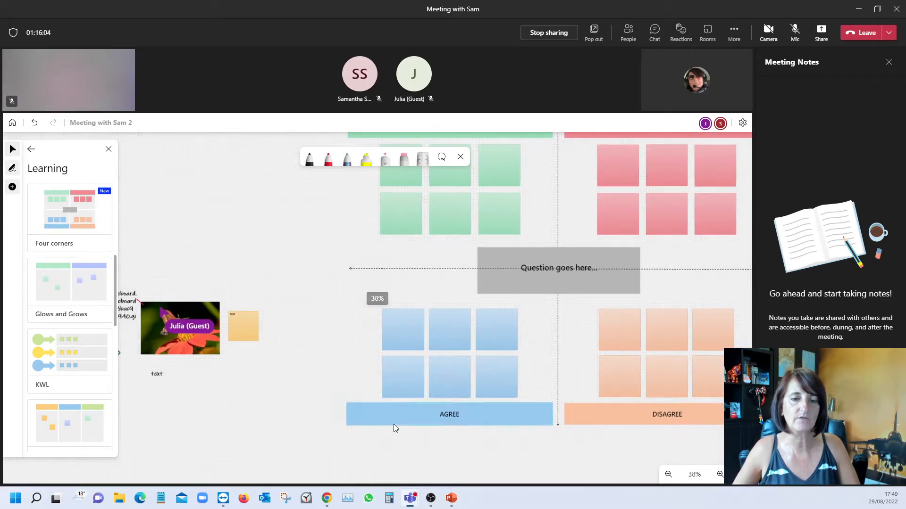
{"action": "left_click", "coordinate": [453, 382]}
{"action": "left_click", "coordinate": [589, 414]}
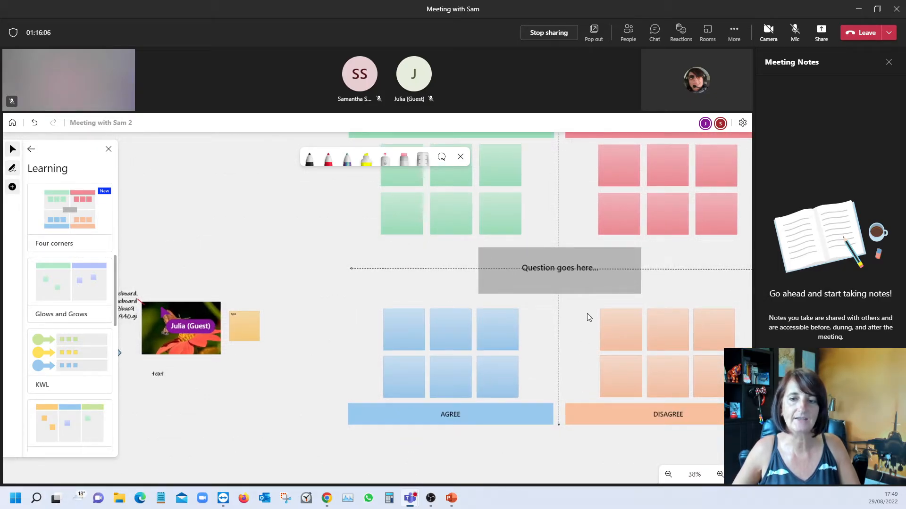
{"action": "scroll", "coordinate": [589, 317], "scroll_direction": "down", "scroll_amount": 3}
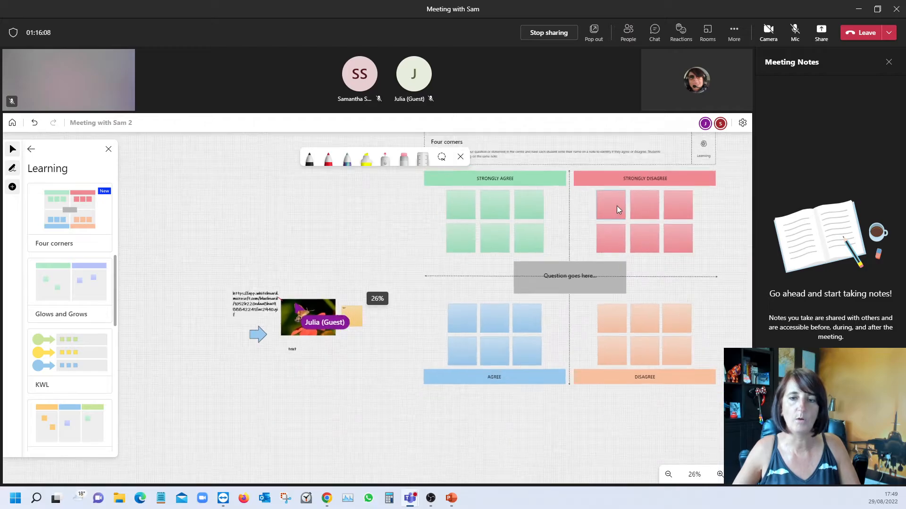
{"action": "scroll", "coordinate": [616, 208], "scroll_direction": "down", "scroll_amount": 1}
{"action": "left_click", "coordinate": [502, 243]}
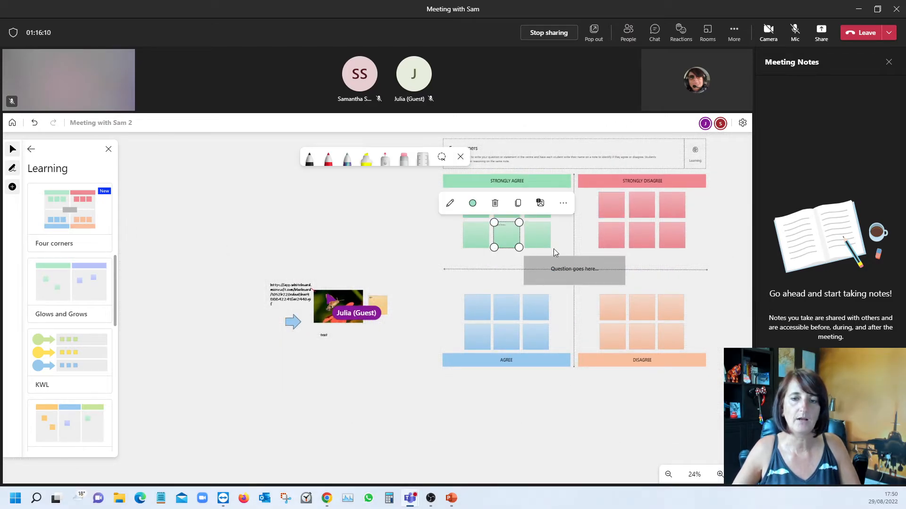
Examine the Four corners template's instruction header, then view the board's arrow, moth picture, text and orange note up close.
{"action": "left_click", "coordinate": [731, 194]}
{"action": "left_click", "coordinate": [653, 161]}
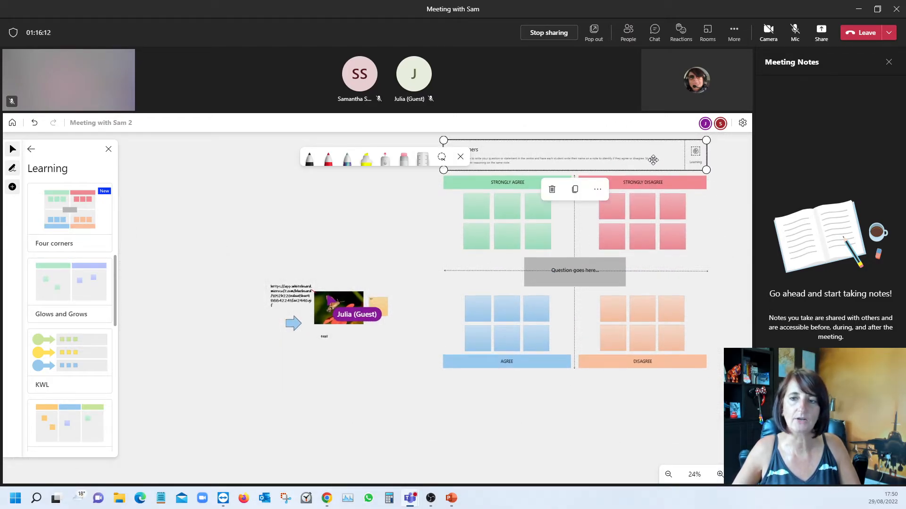
{"action": "left_click", "coordinate": [551, 385]}
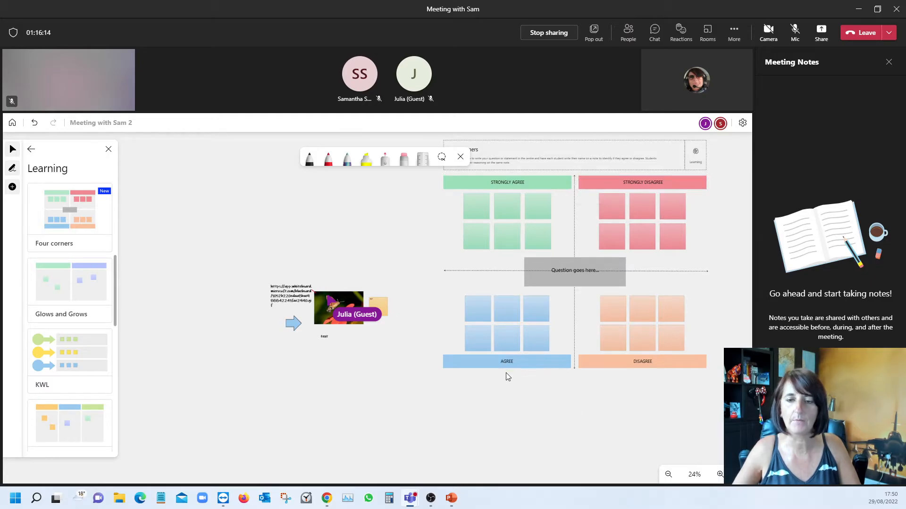
{"action": "left_click", "coordinate": [719, 475]}
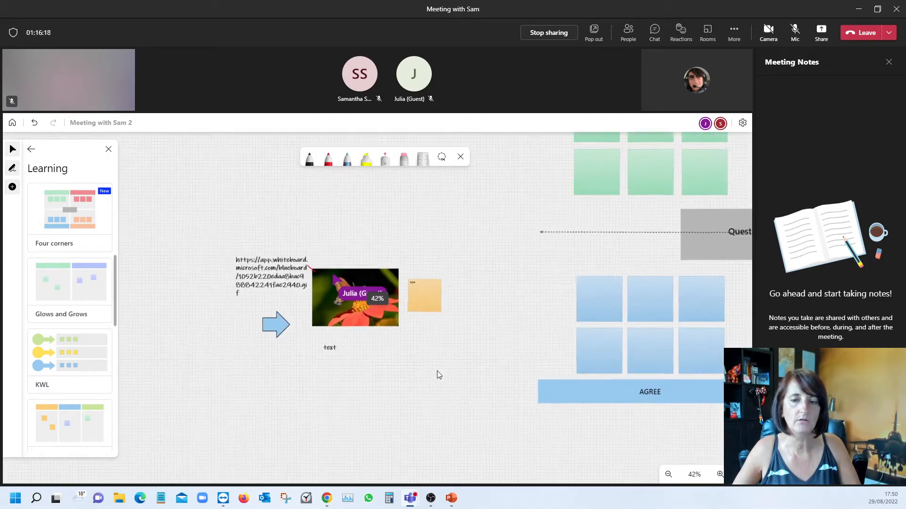
{"action": "scroll", "coordinate": [438, 375], "scroll_direction": "up", "scroll_amount": 6}
{"action": "scroll", "coordinate": [542, 361], "scroll_direction": "down", "scroll_amount": 1}
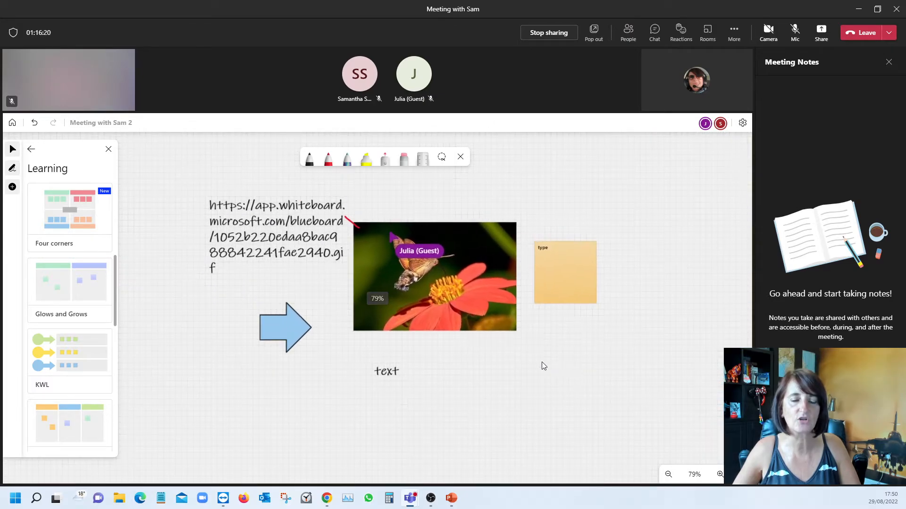
{"action": "scroll", "coordinate": [542, 366], "scroll_direction": "up", "scroll_amount": 2}
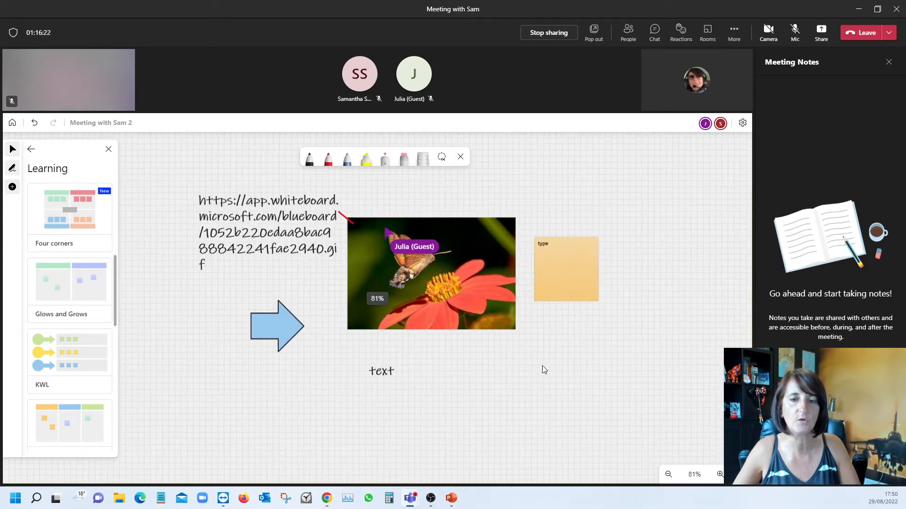
{"action": "scroll", "coordinate": [542, 367], "scroll_direction": "up", "scroll_amount": 1}
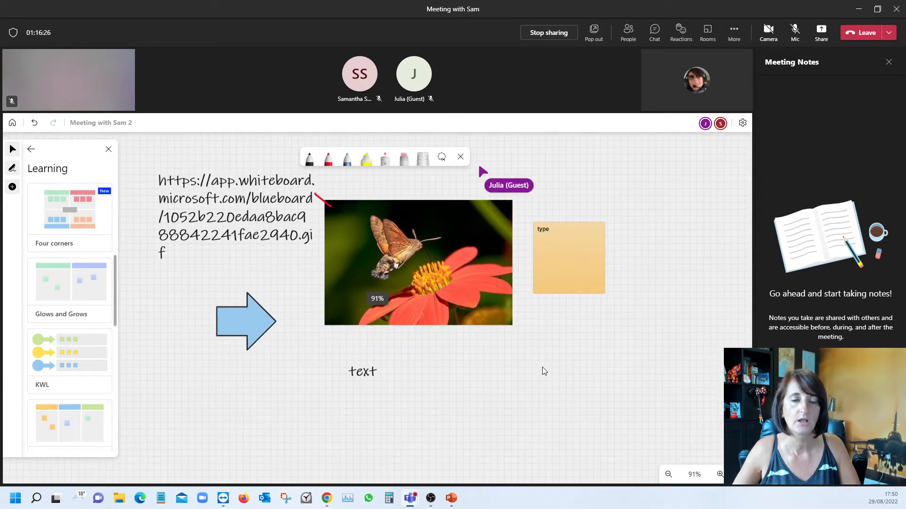
Go back from the Learning templates to the creation options, view the recent files available as documents, and cancel without inserting any.
{"action": "left_click", "coordinate": [32, 150]}
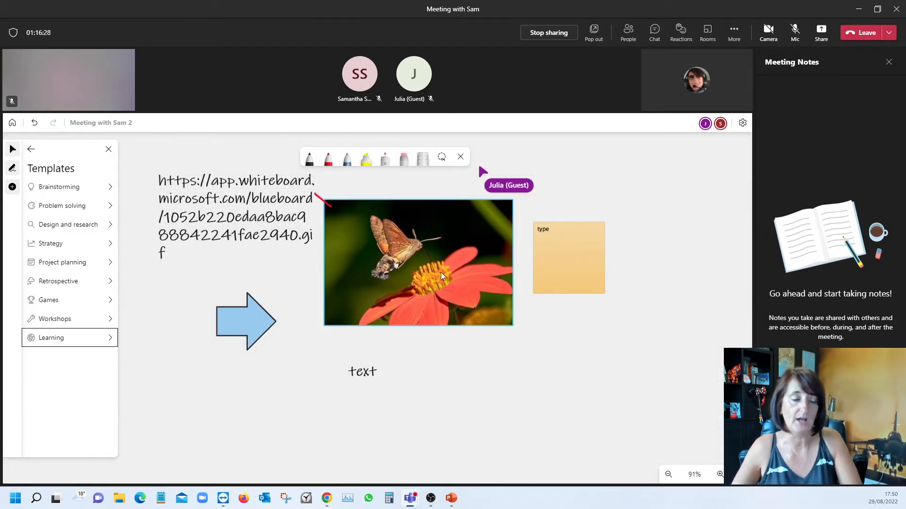
{"action": "left_click", "coordinate": [32, 149]}
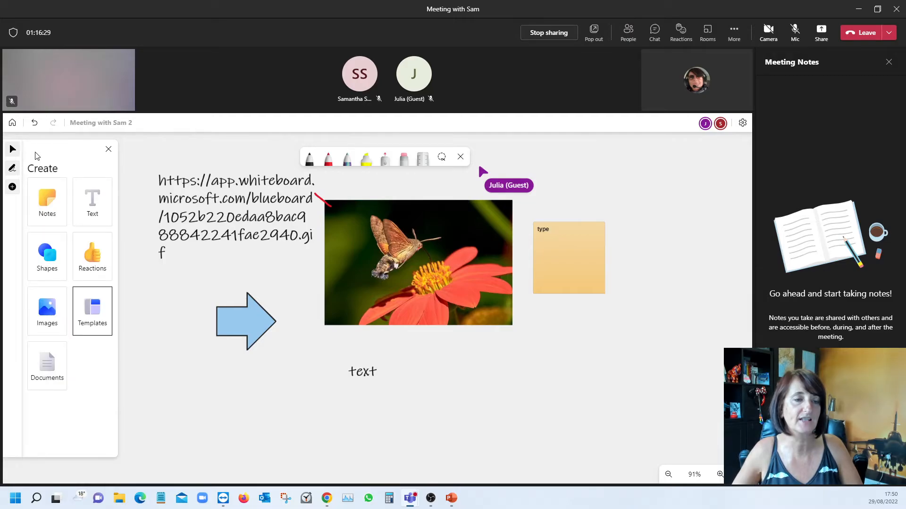
{"action": "left_click", "coordinate": [47, 366]}
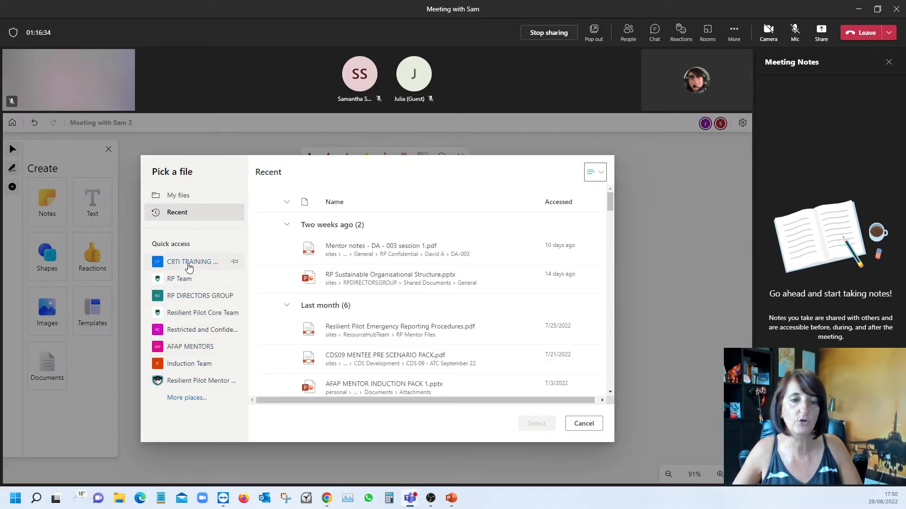
{"action": "left_click", "coordinate": [585, 424]}
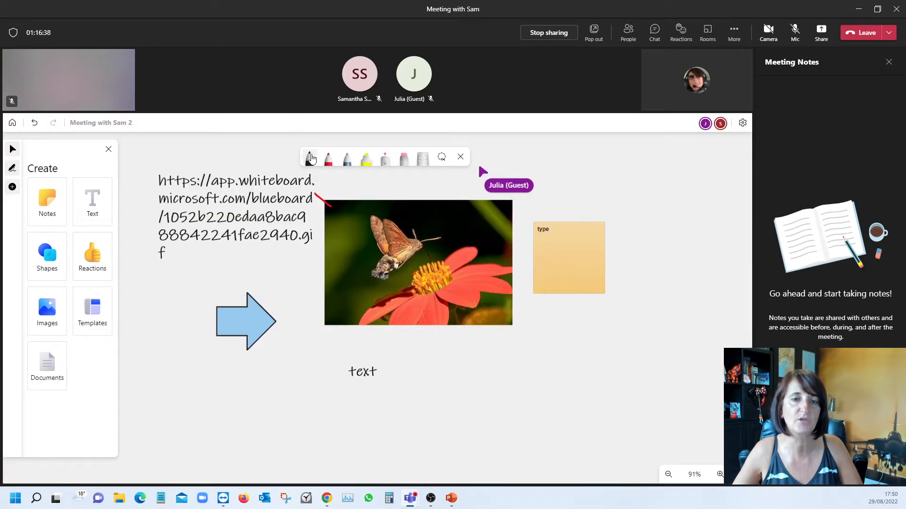
Draw freehand black pen strokes below the picture and orange note, and erase parts of them.
{"action": "left_click", "coordinate": [310, 157]}
{"action": "mouse_move", "coordinate": [475, 384]}
{"action": "left_mouse_down"}
{"action": "mouse_move", "coordinate": [606, 363]}
{"action": "mouse_move", "coordinate": [606, 371]}
{"action": "mouse_move", "coordinate": [548, 367]}
{"action": "mouse_move", "coordinate": [490, 386]}
{"action": "left_mouse_up"}
{"action": "left_click", "coordinate": [404, 158]}
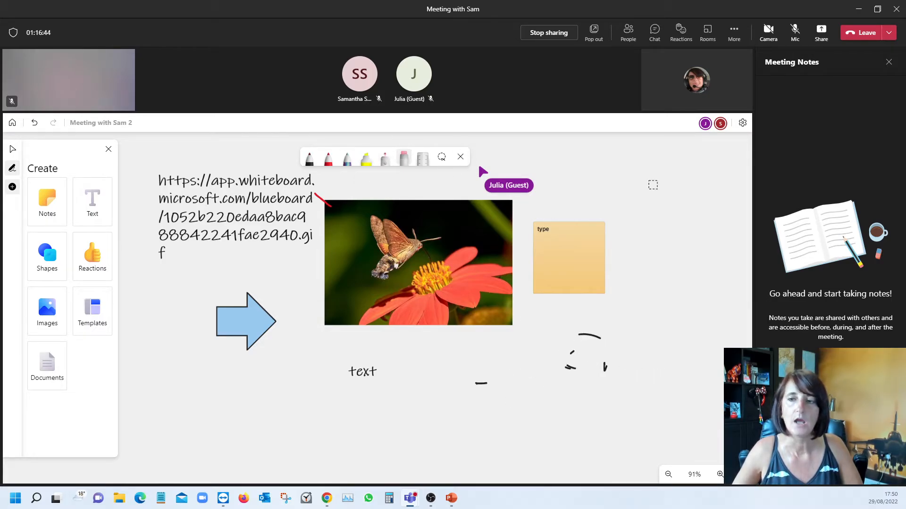
Format the board background with the peach colour and the Narrow rule grid.
{"action": "left_click", "coordinate": [743, 125]}
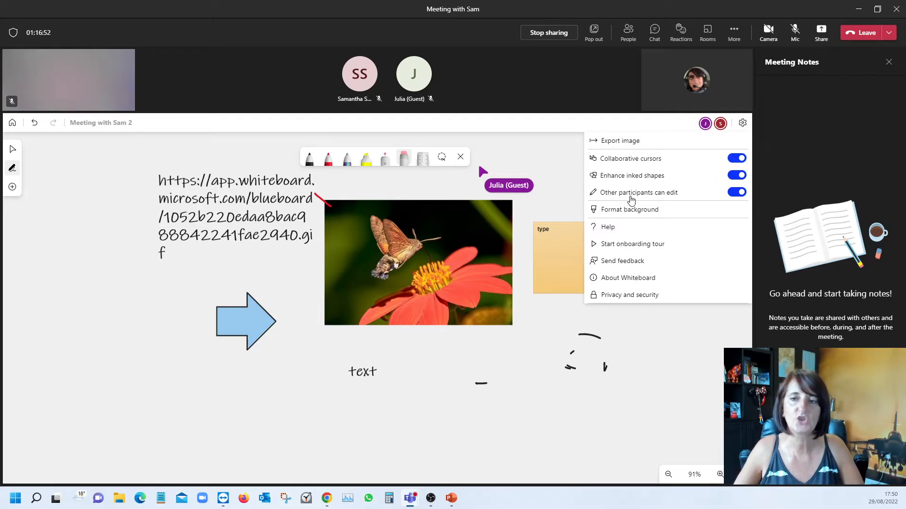
{"action": "left_click", "coordinate": [657, 210]}
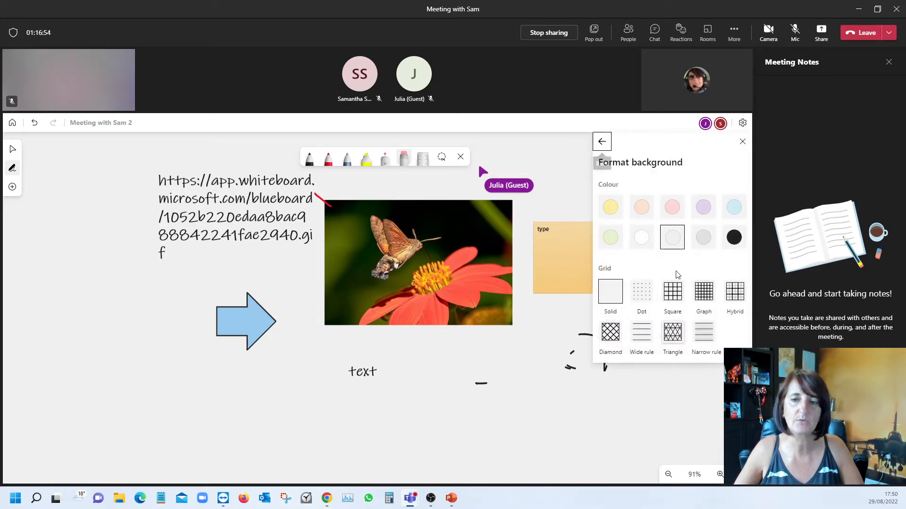
{"action": "left_click", "coordinate": [641, 213]}
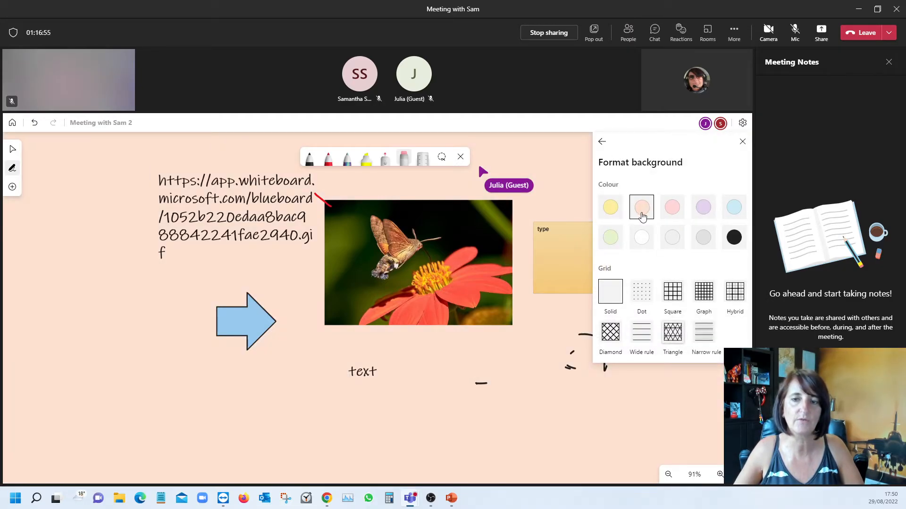
{"action": "left_click", "coordinate": [704, 335]}
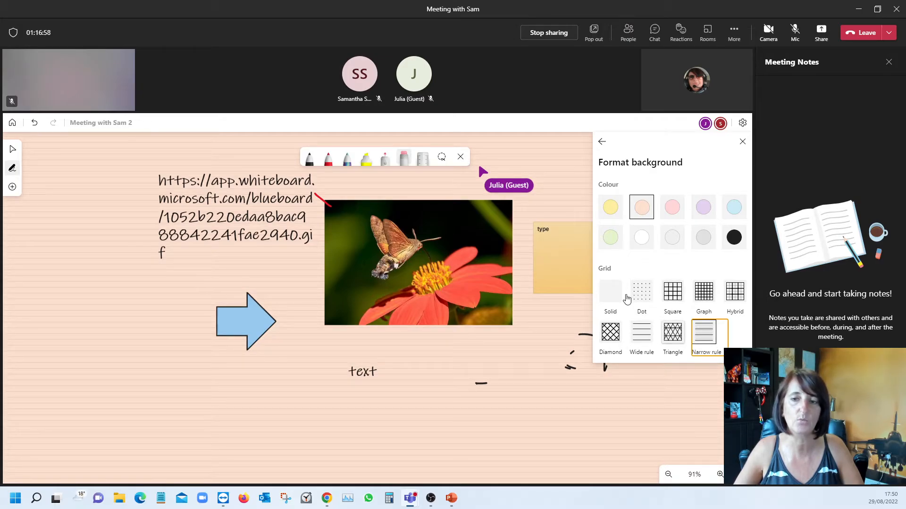
{"action": "left_click", "coordinate": [602, 141]}
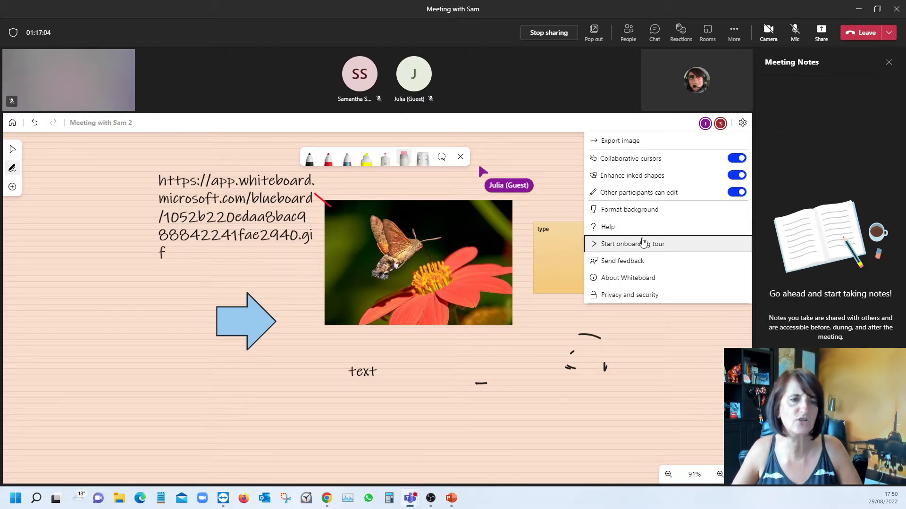
Return to the list of whiteboards and open the board edited at 17:06, containing two templates and the moth picture.
{"action": "left_click", "coordinate": [12, 188]}
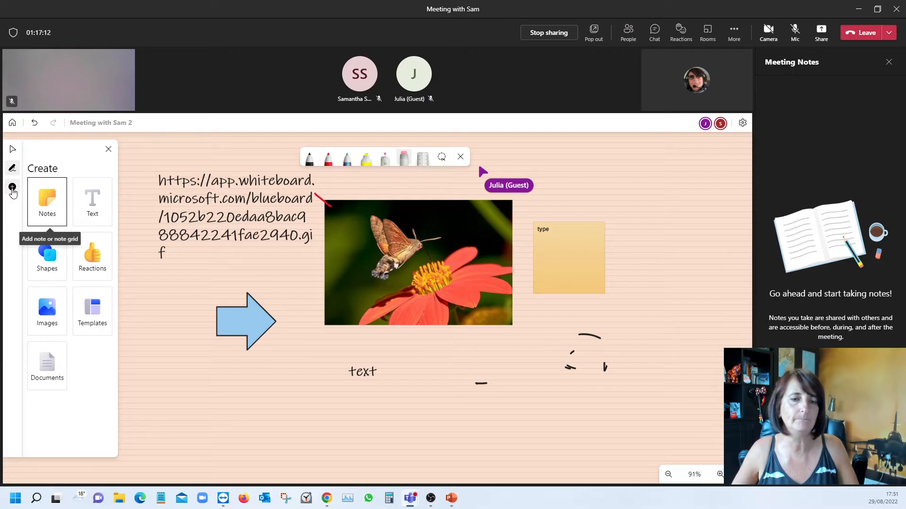
{"action": "left_click", "coordinate": [12, 123]}
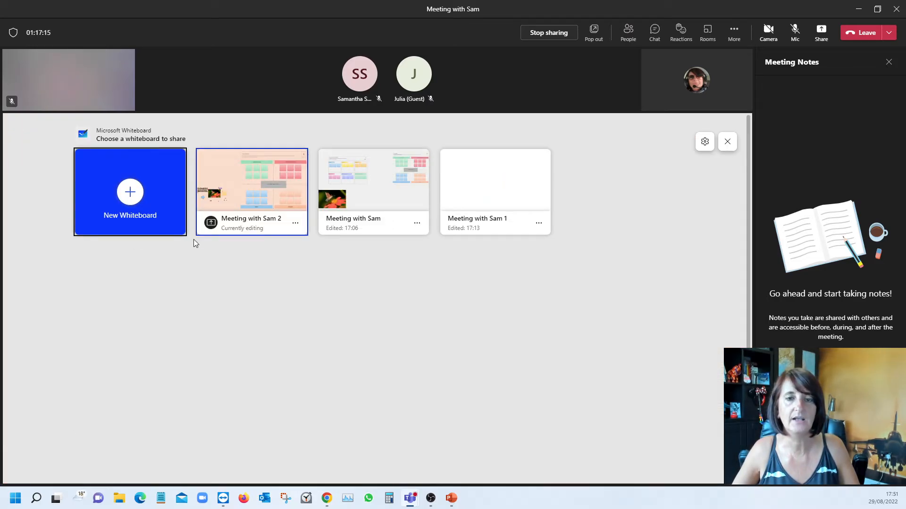
{"action": "left_click", "coordinate": [379, 190]}
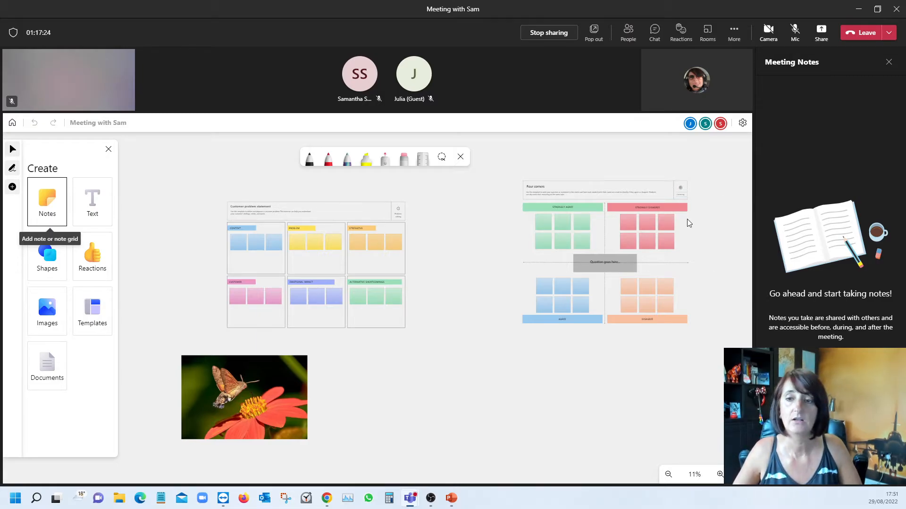
{"action": "left_click", "coordinate": [665, 286]}
{"action": "left_click", "coordinate": [613, 345]}
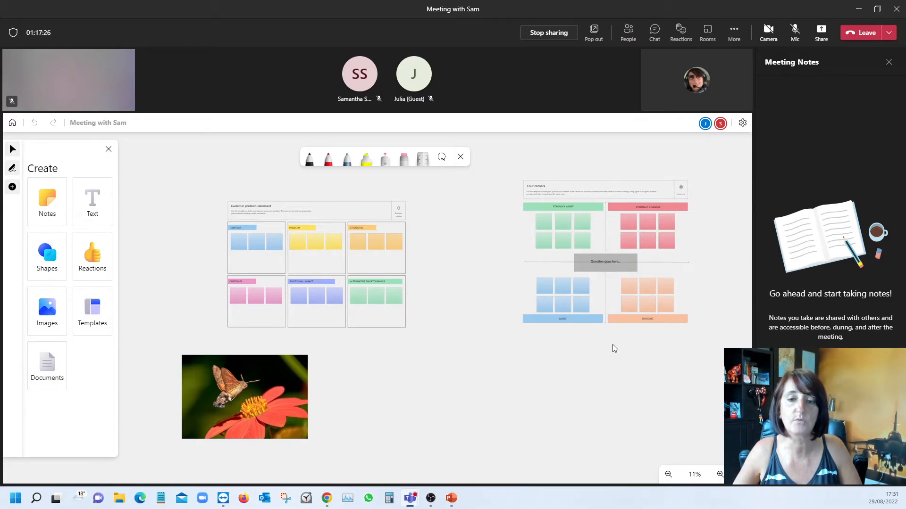
Move the moth picture beneath the Customer problem statement template and enlarge it slightly.
{"action": "left_click", "coordinate": [272, 404]}
{"action": "left_click_drag", "start_coordinate": [272, 403], "coordinate": [426, 396]}
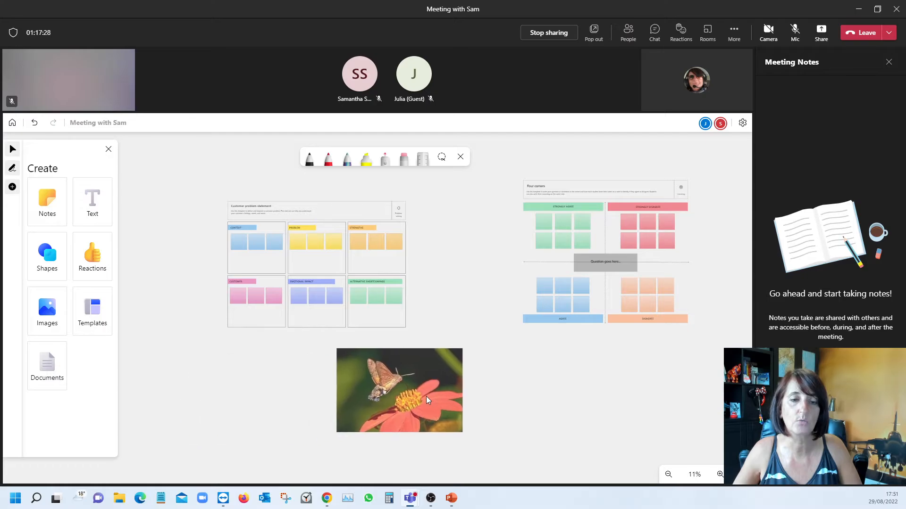
{"action": "left_click_drag", "start_coordinate": [333, 434], "coordinate": [313, 448]}
{"action": "left_click_drag", "start_coordinate": [369, 419], "coordinate": [331, 428]}
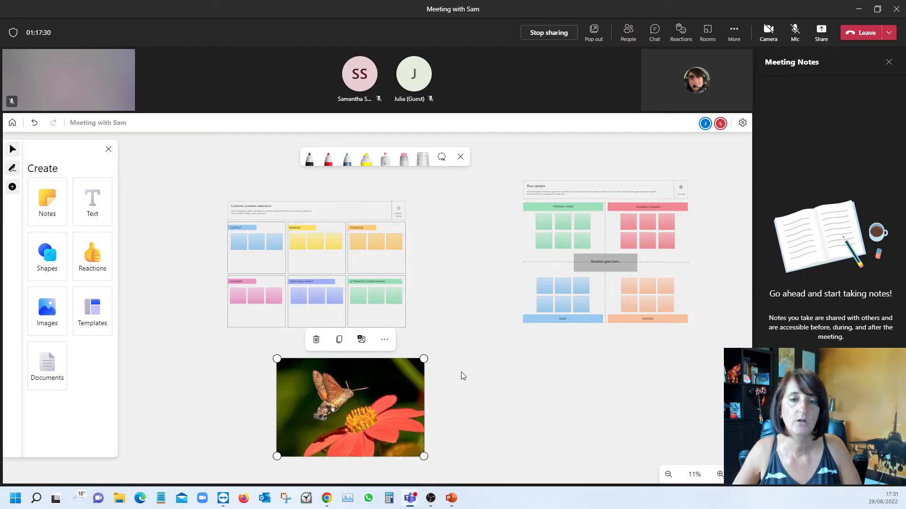
{"action": "left_click", "coordinate": [461, 376]}
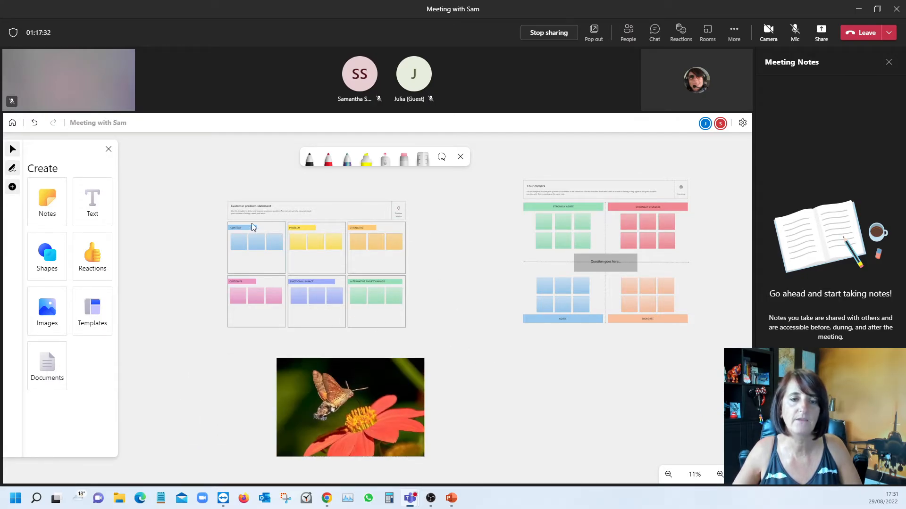
Examine the Customer problem statement template up close, then view both templates and the picture together.
{"action": "scroll", "coordinate": [309, 209], "scroll_direction": "up", "scroll_amount": 5}
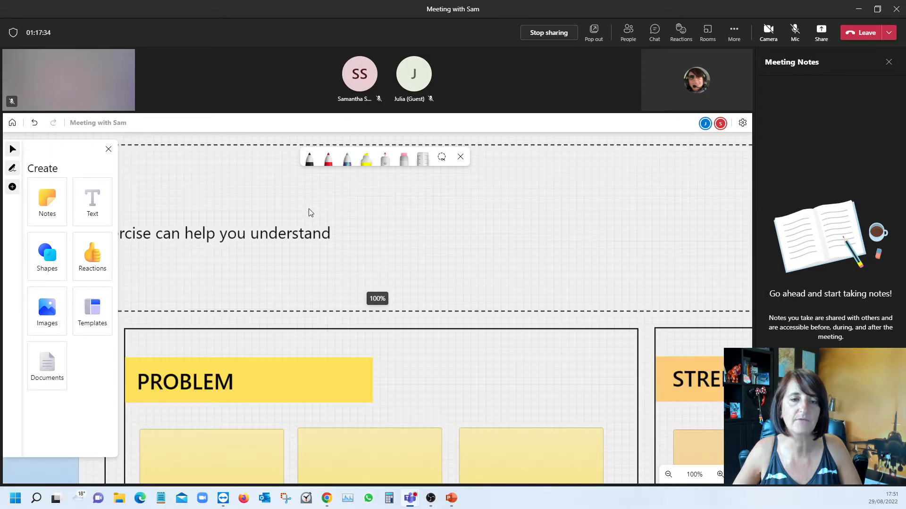
{"action": "scroll", "coordinate": [389, 239], "scroll_direction": "down", "scroll_amount": 5}
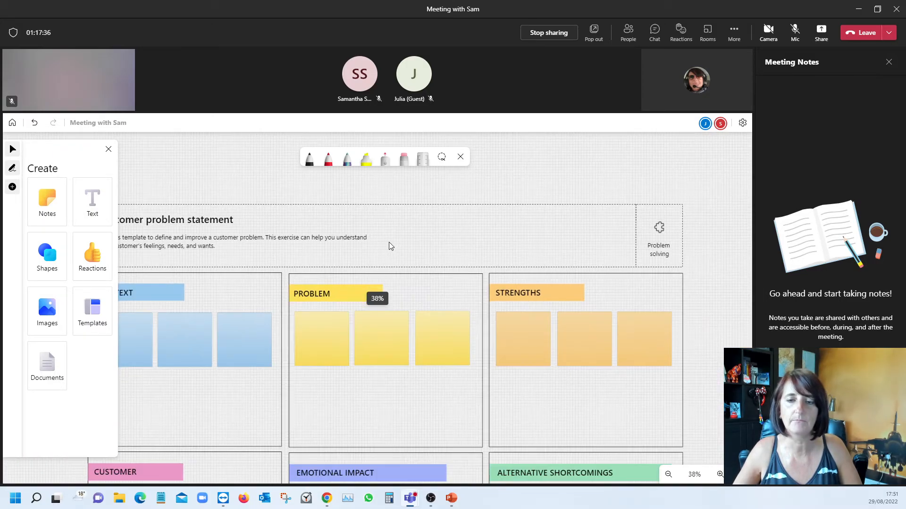
{"action": "scroll", "coordinate": [390, 242], "scroll_direction": "down", "scroll_amount": 3}
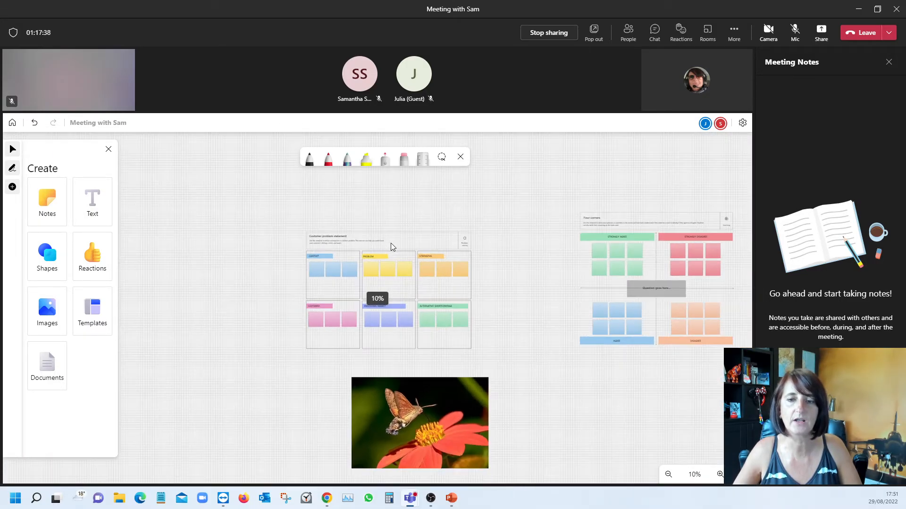
{"action": "left_click_drag", "start_coordinate": [548, 253], "coordinate": [463, 254]}
{"action": "scroll", "coordinate": [542, 371], "scroll_direction": "up", "scroll_amount": 1}
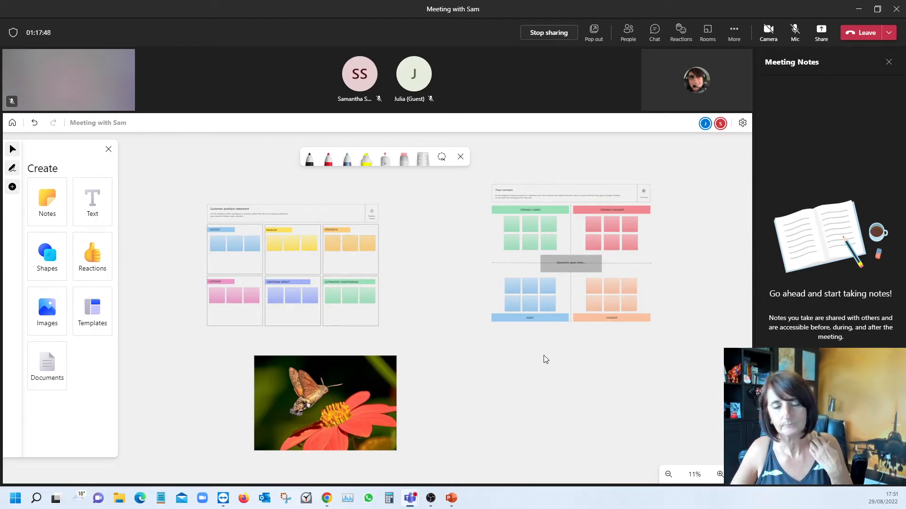
Select the individual green Strongly agree notes in the Four corners template one after another to inspect them.
{"action": "left_click", "coordinate": [510, 223]}
{"action": "left_click", "coordinate": [538, 223]}
{"action": "left_click", "coordinate": [532, 225]}
{"action": "left_click", "coordinate": [544, 225]}
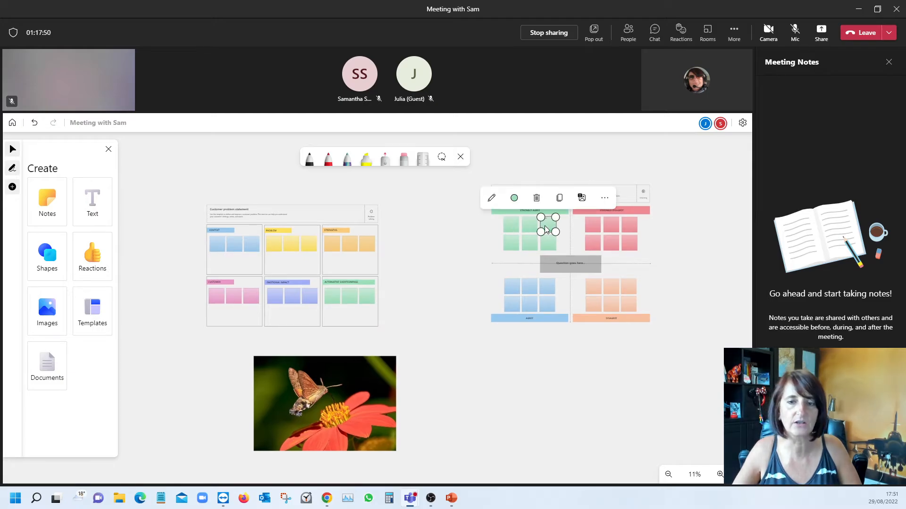
{"action": "left_click", "coordinate": [547, 243]}
{"action": "left_click", "coordinate": [533, 246]}
{"action": "left_click", "coordinate": [516, 246]}
Move the first orange Disagree note out below the Four corners template and undo the move.
{"action": "scroll", "coordinate": [580, 310], "scroll_direction": "up", "scroll_amount": 5}
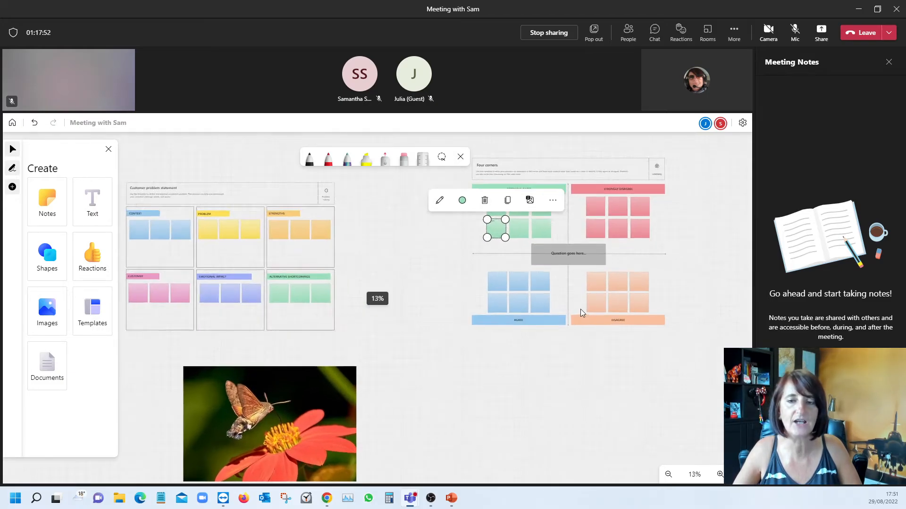
{"action": "left_click_drag", "start_coordinate": [601, 272], "coordinate": [528, 395]}
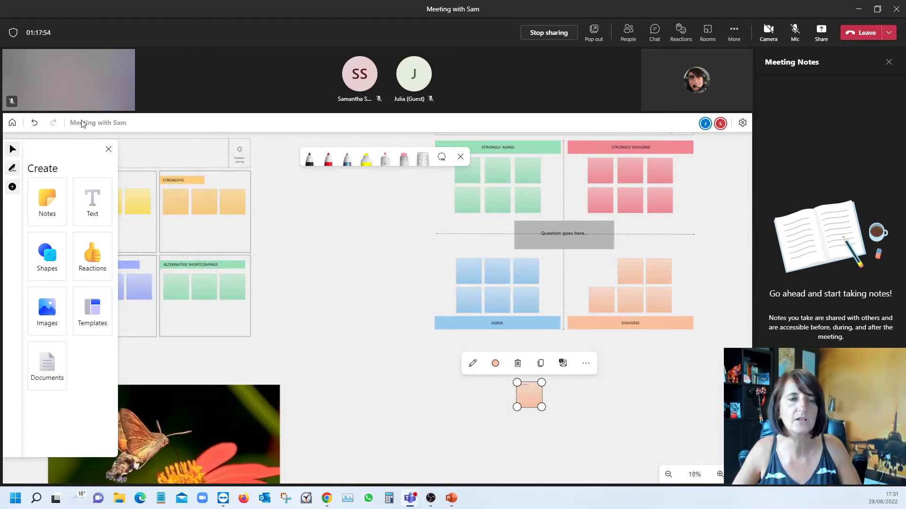
{"action": "left_click", "coordinate": [34, 122]}
{"action": "scroll", "coordinate": [601, 386], "scroll_direction": "down", "scroll_amount": 1}
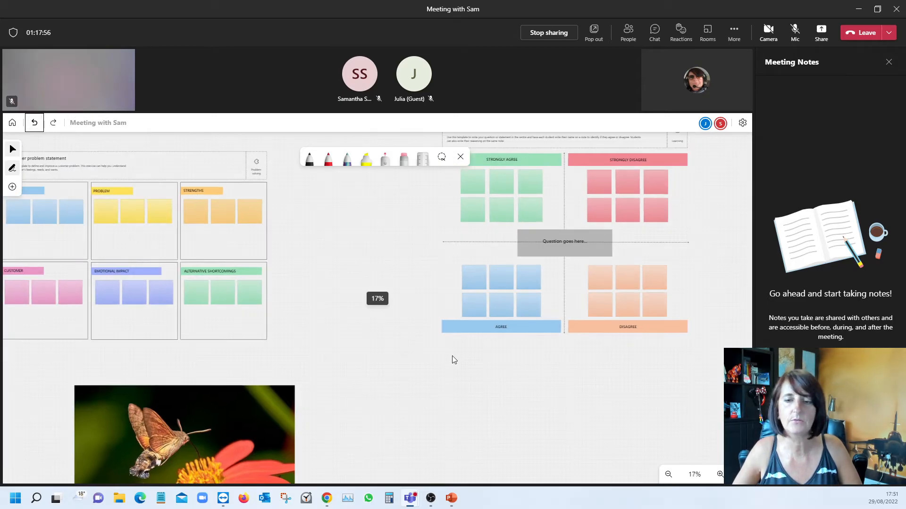
View the whole Four corners template enlarged and centred on the board.
{"action": "left_click_drag", "start_coordinate": [383, 215], "coordinate": [302, 304]}
{"action": "scroll", "coordinate": [302, 301], "scroll_direction": "down", "scroll_amount": 2}
{"action": "scroll", "coordinate": [301, 297], "scroll_direction": "up", "scroll_amount": 5}
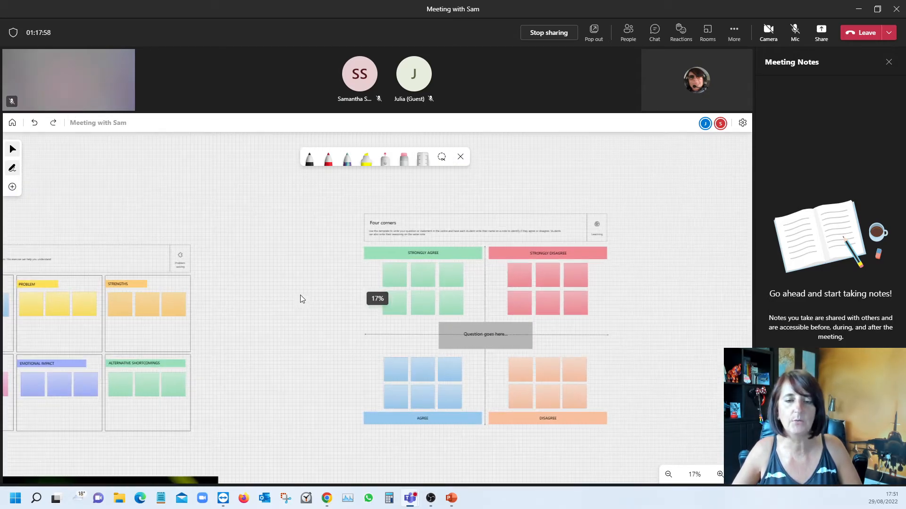
{"action": "scroll", "coordinate": [302, 291], "scroll_direction": "up", "scroll_amount": 1}
{"action": "scroll", "coordinate": [203, 269], "scroll_direction": "up", "scroll_amount": 2}
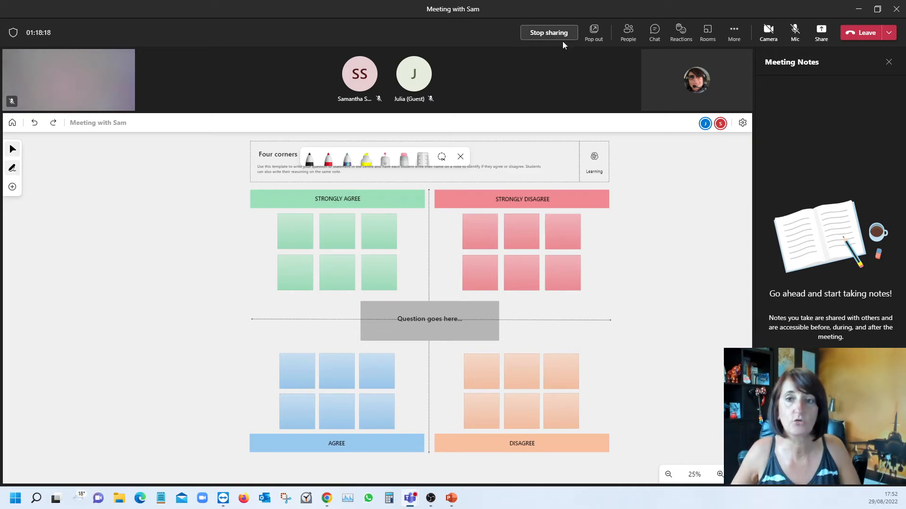
Pop the shared whiteboard out into its own window and move that window slightly across the meeting.
{"action": "left_click", "coordinate": [595, 37]}
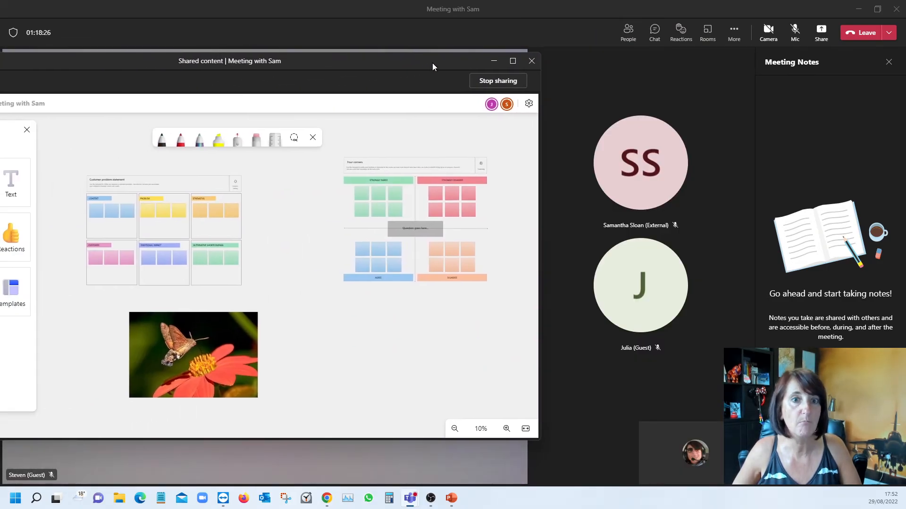
{"action": "left_click_drag", "start_coordinate": [433, 63], "coordinate": [481, 64]}
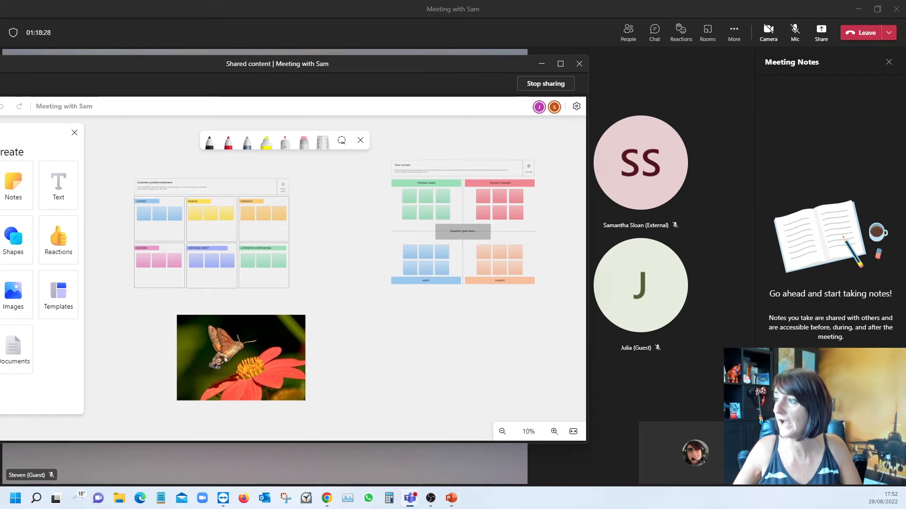
Move the popped-out whiteboard window off this screen and back over the meeting twice, leaving it just below the meeting's title bar.
{"action": "left_click_drag", "start_coordinate": [332, 72], "coordinate": [0, 83]}
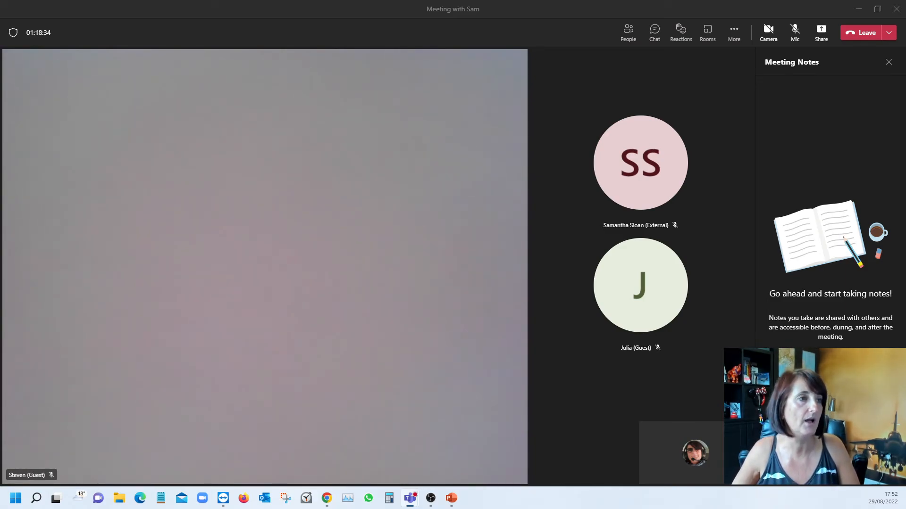
{"action": "left_click_drag", "start_coordinate": [0, 83], "coordinate": [593, 50]}
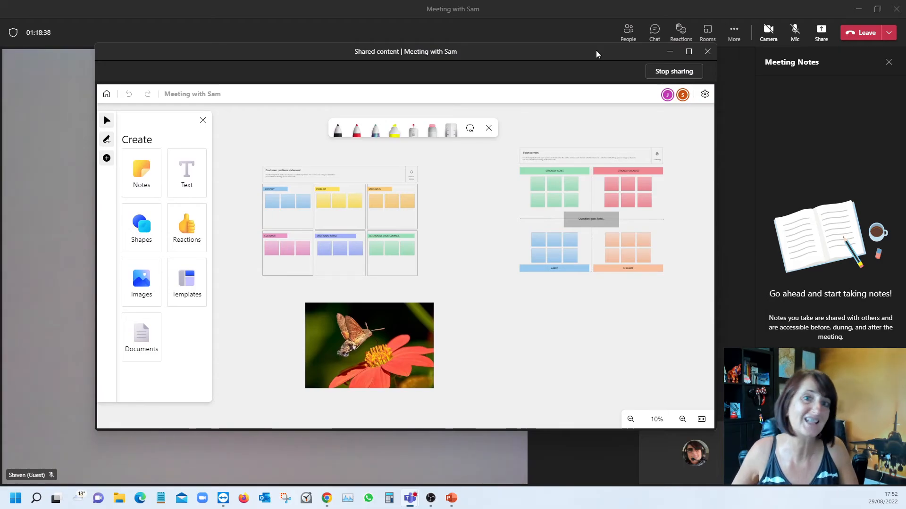
{"action": "left_click_drag", "start_coordinate": [596, 50], "coordinate": [3, 89]}
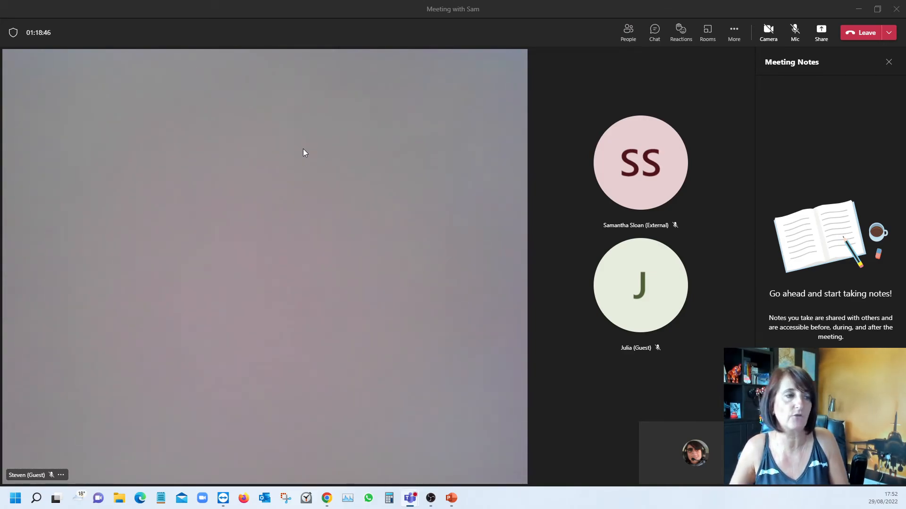
{"action": "left_click_drag", "start_coordinate": [0, 78], "coordinate": [619, 19]}
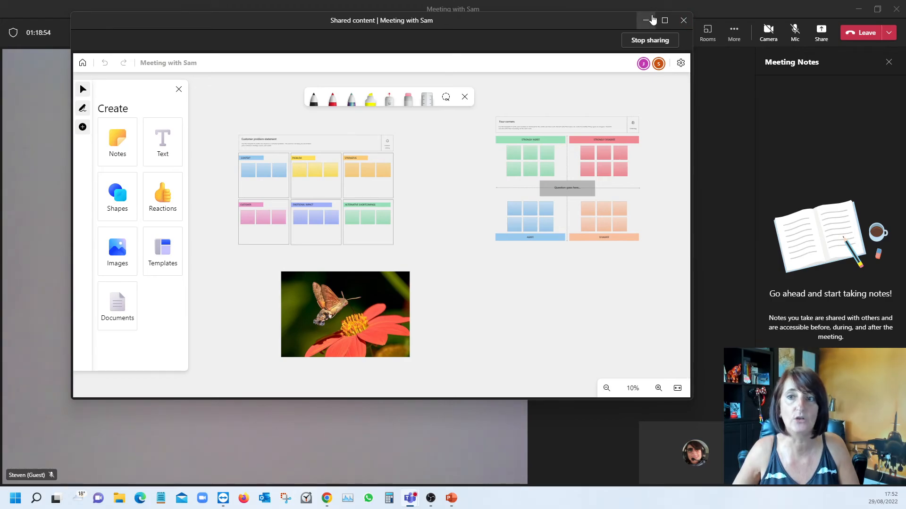
{"action": "left_click_drag", "start_coordinate": [589, 27], "coordinate": [598, 63]}
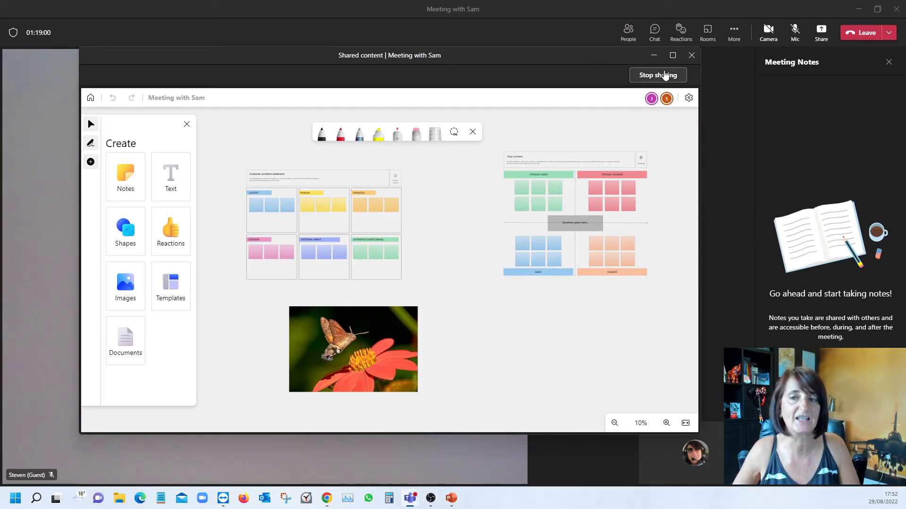
Stop sharing the whiteboard with the meeting and dismiss the leftover shared content window.
{"action": "left_click", "coordinate": [663, 76]}
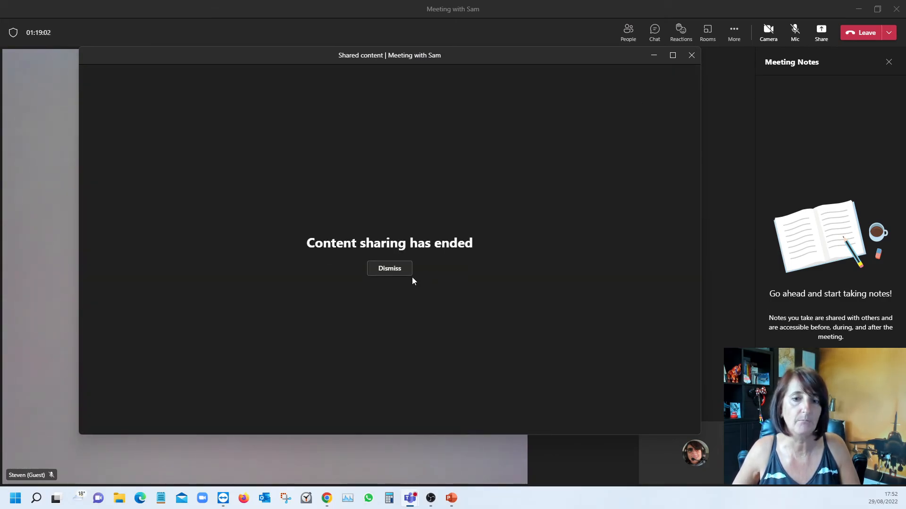
{"action": "left_click", "coordinate": [401, 271]}
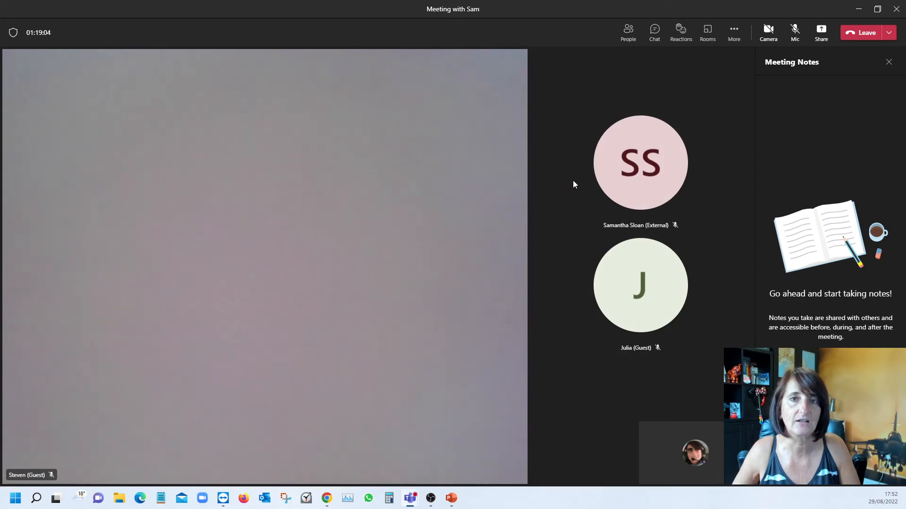